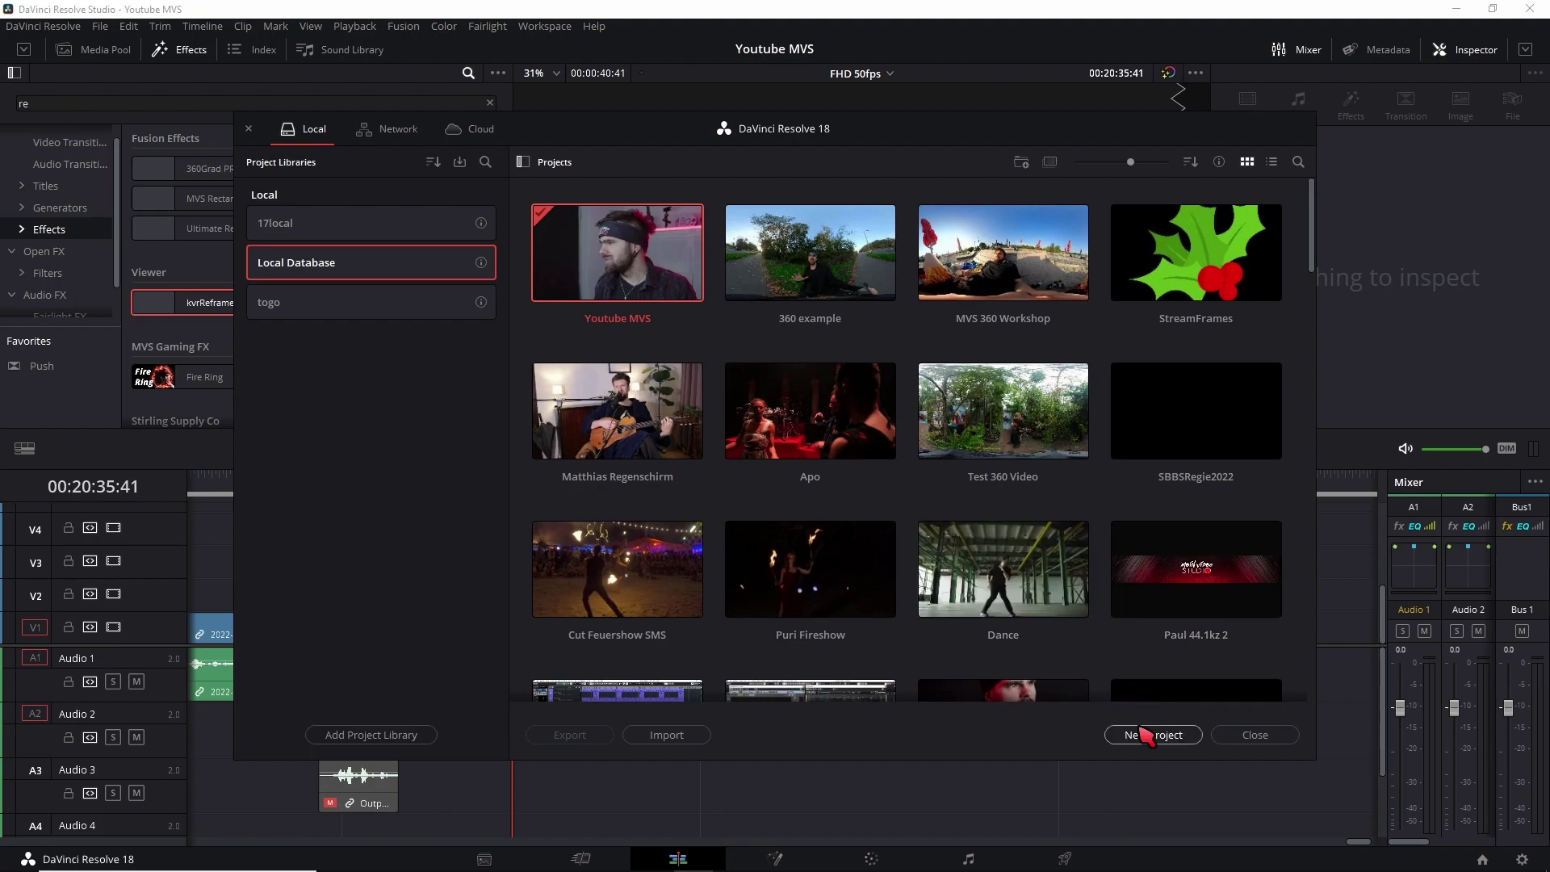
- Create a new project named '360 Videos are Fun'
left_click(1153, 736)
type("360 Videos are Fun")
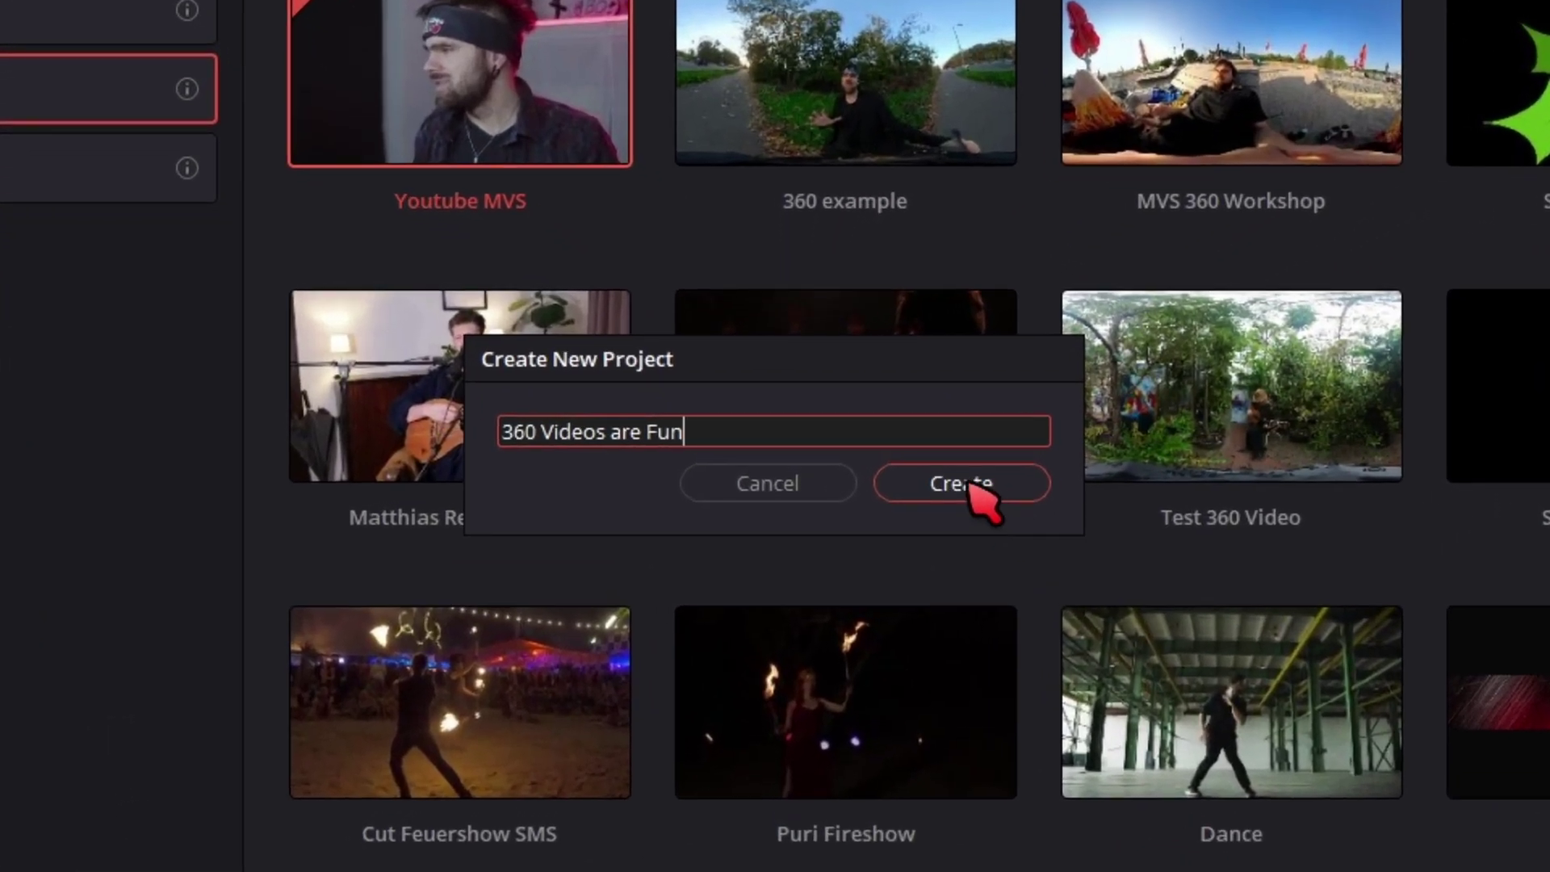
left_click(973, 484)
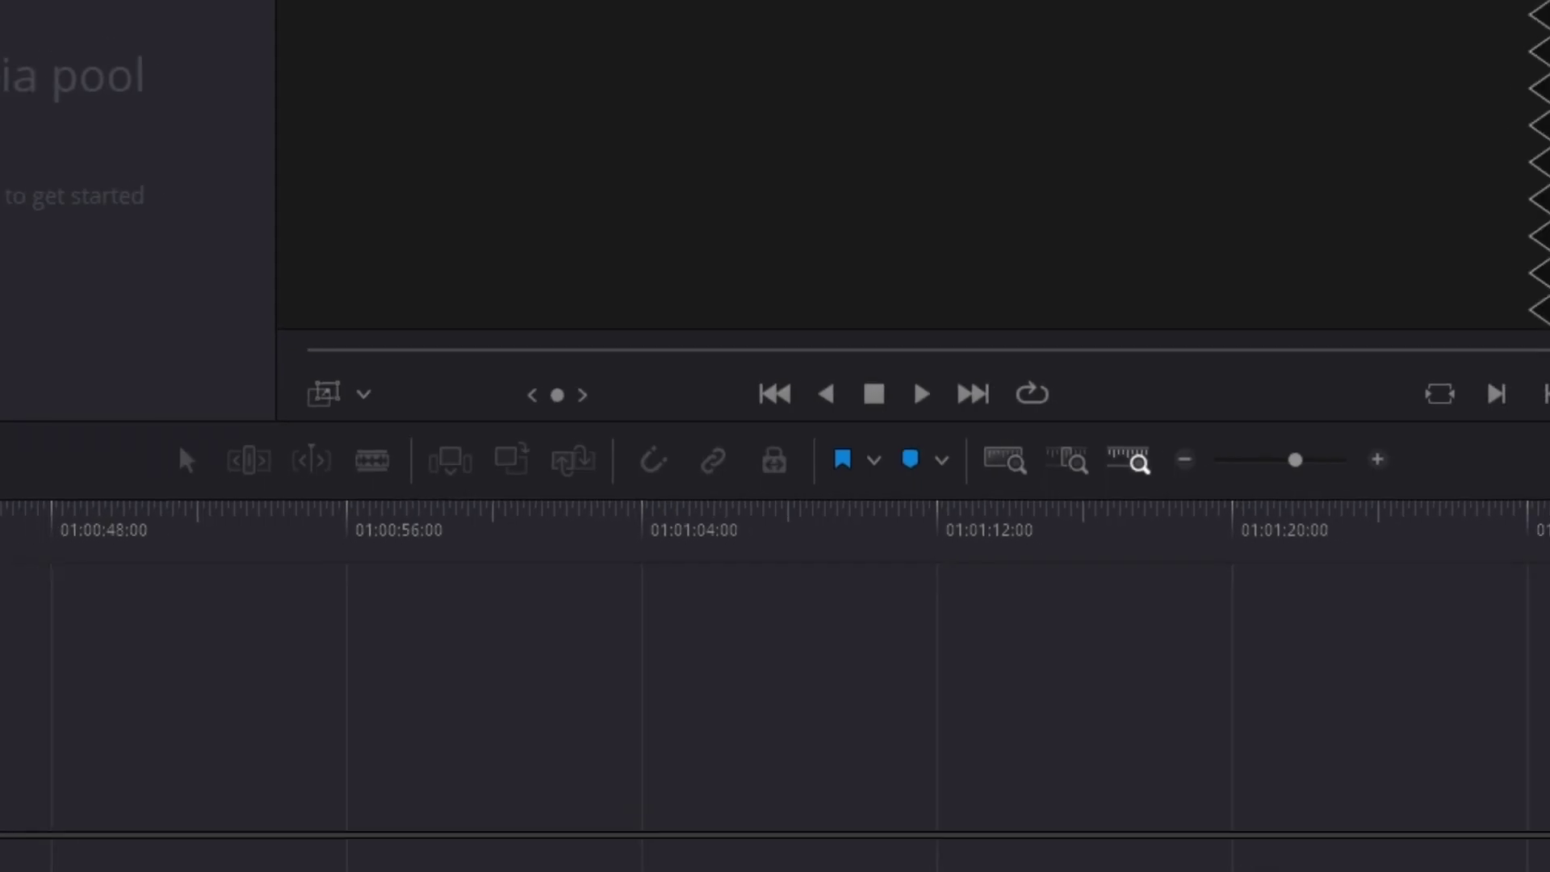
- Set up a new '360 Timeline' with a custom 4320 x 2160 resolution instead of project settings
key("ctrl+n")
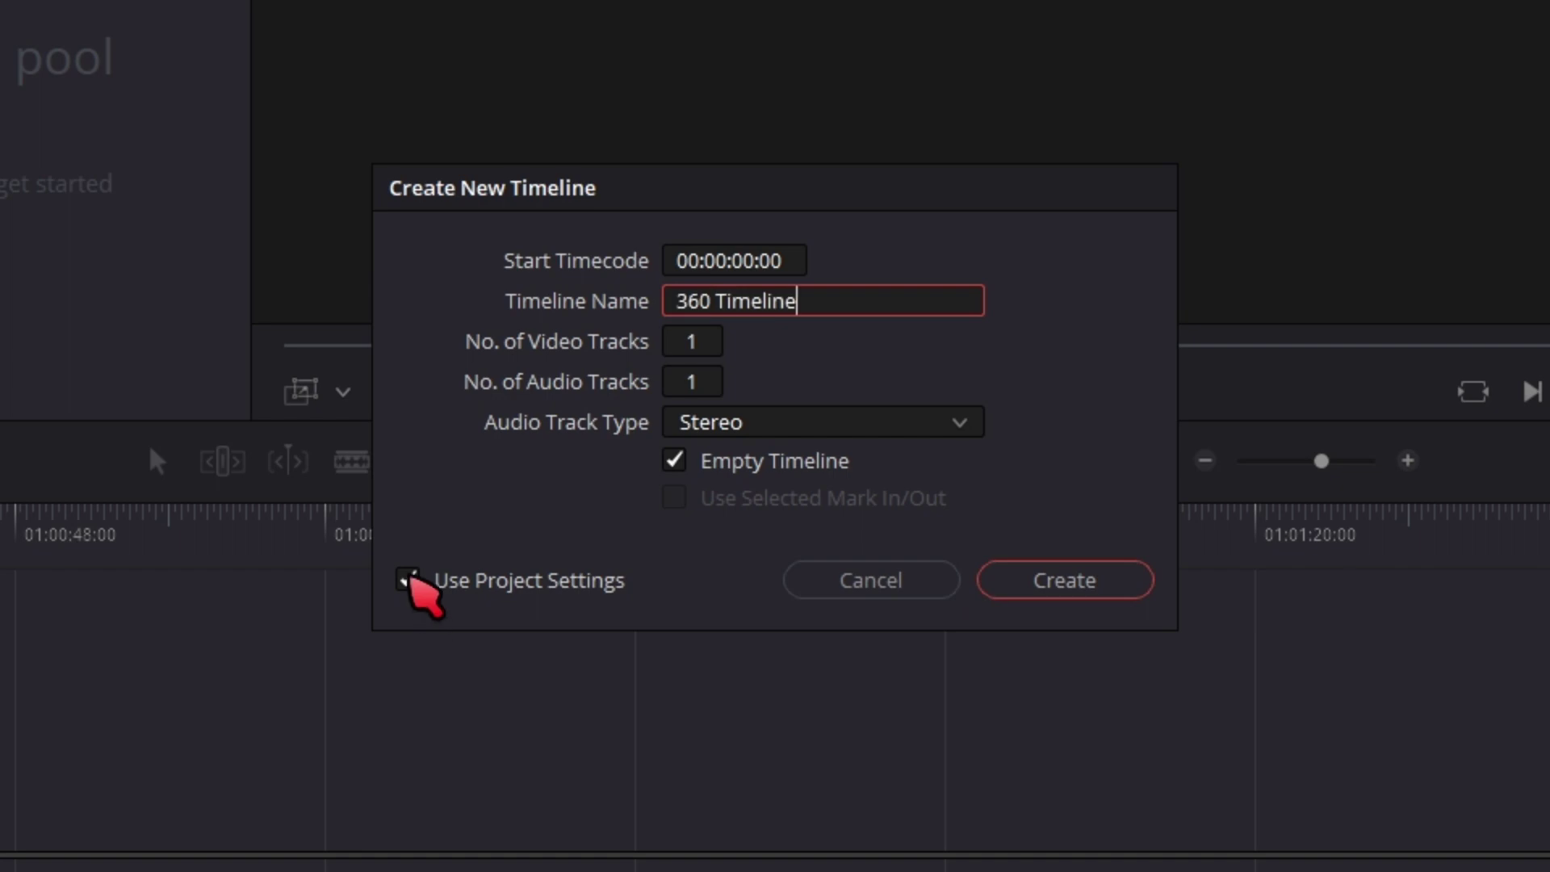
left_click(406, 583)
left_click(725, 260)
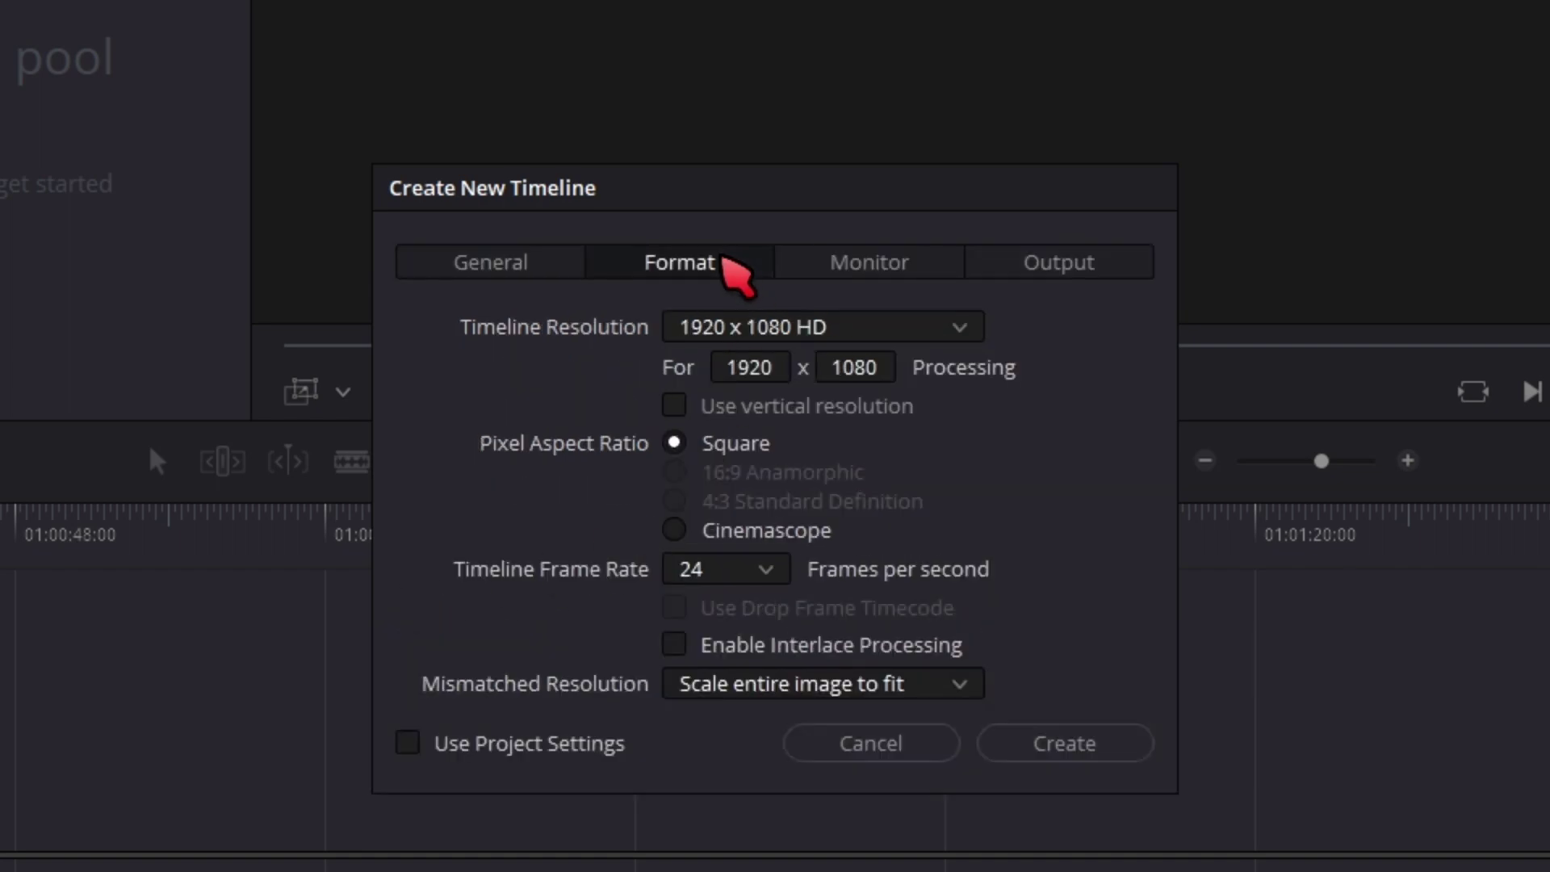
left_click(759, 331)
scroll(739, 424, "up", 3)
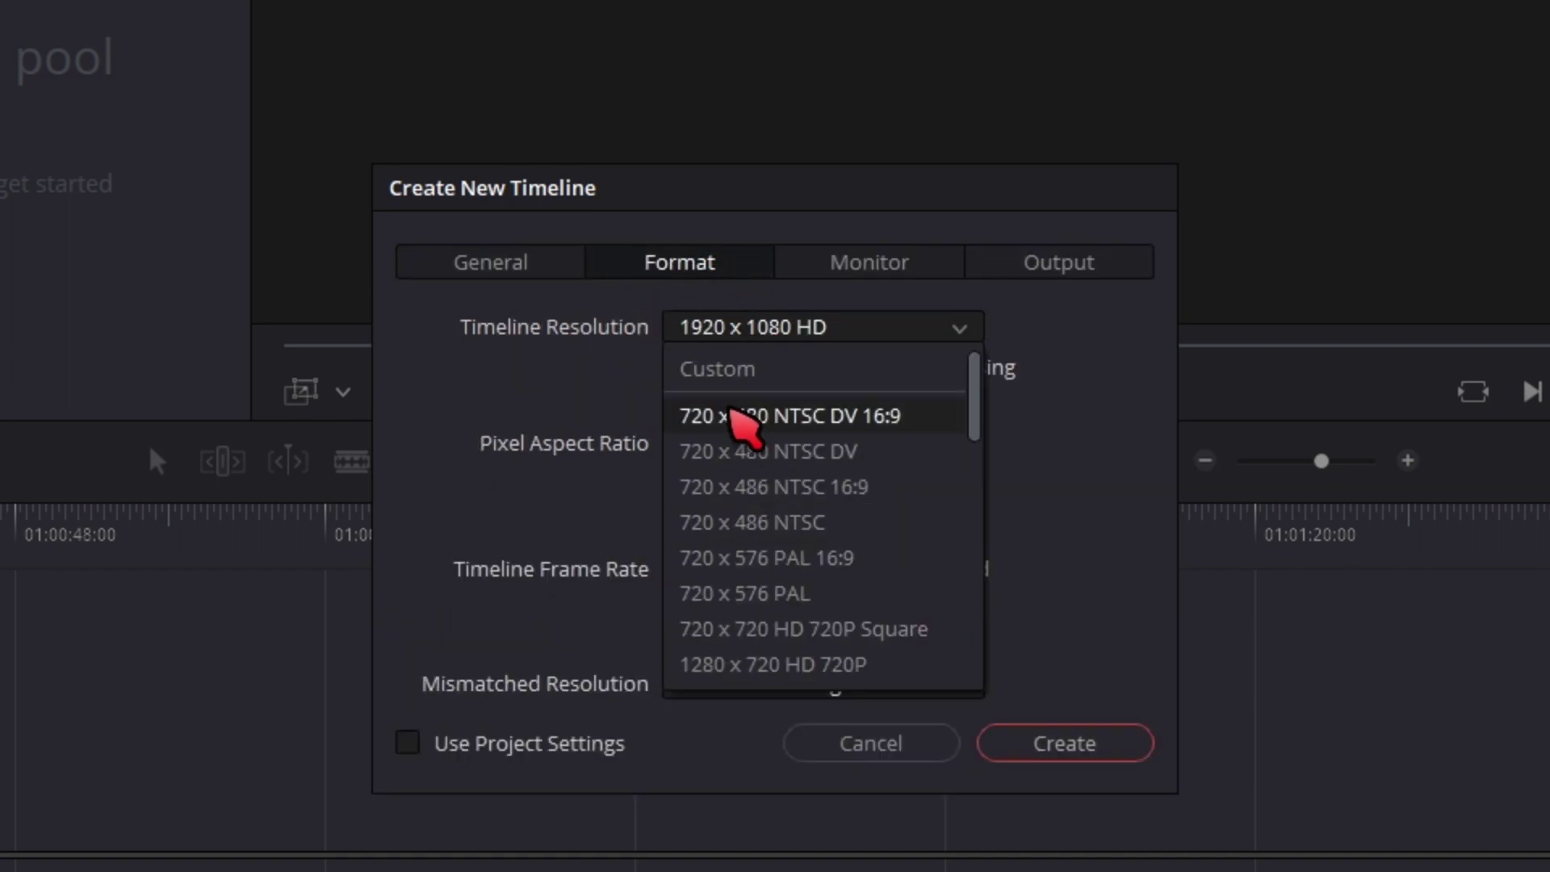
left_click(718, 370)
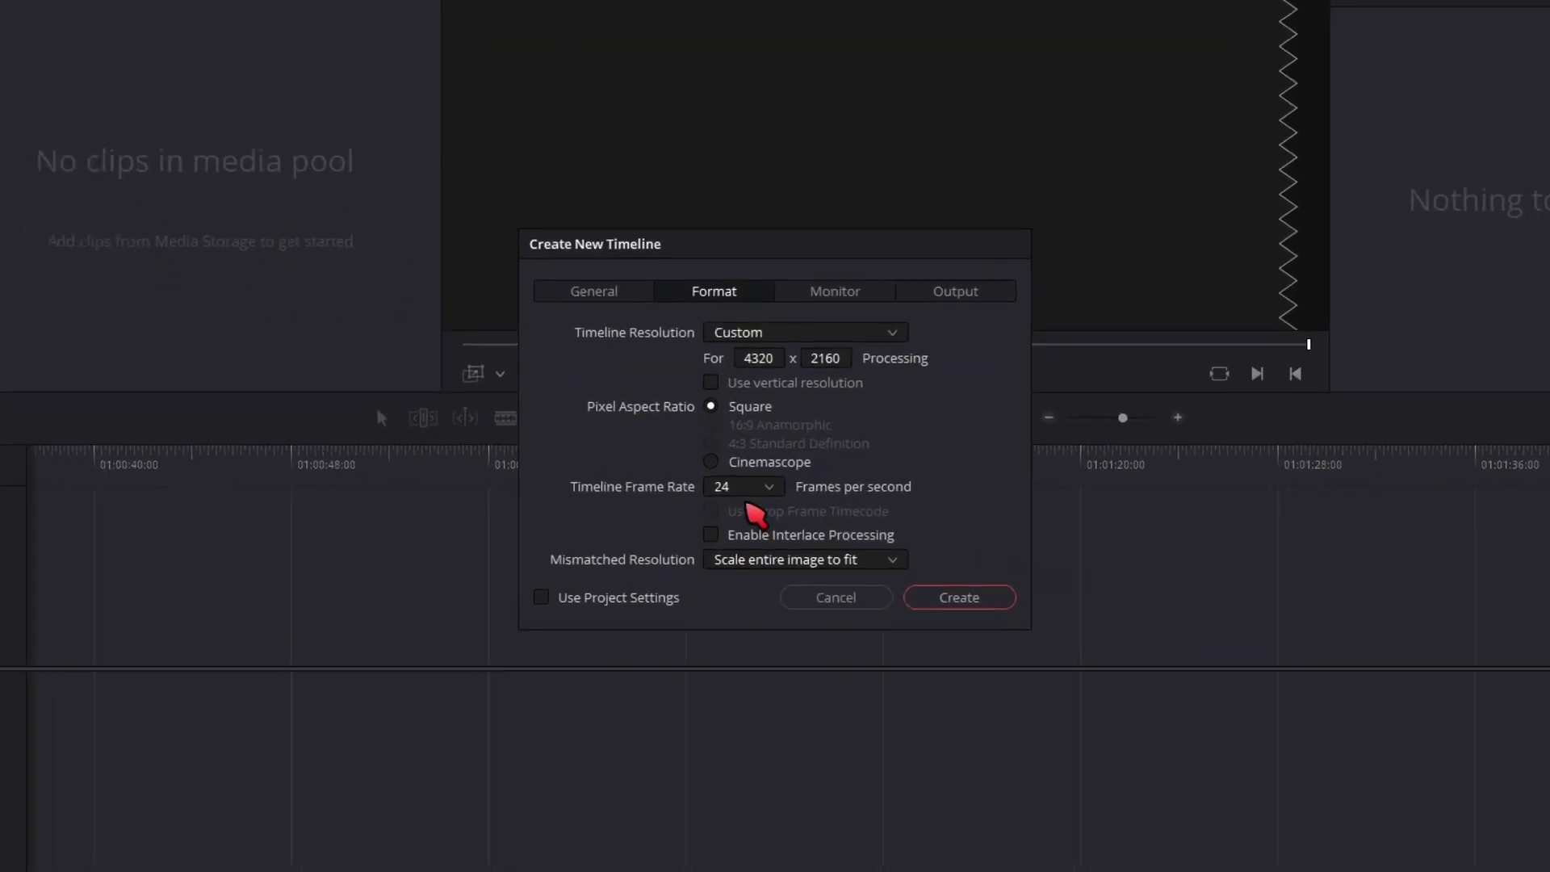
left_click(751, 488)
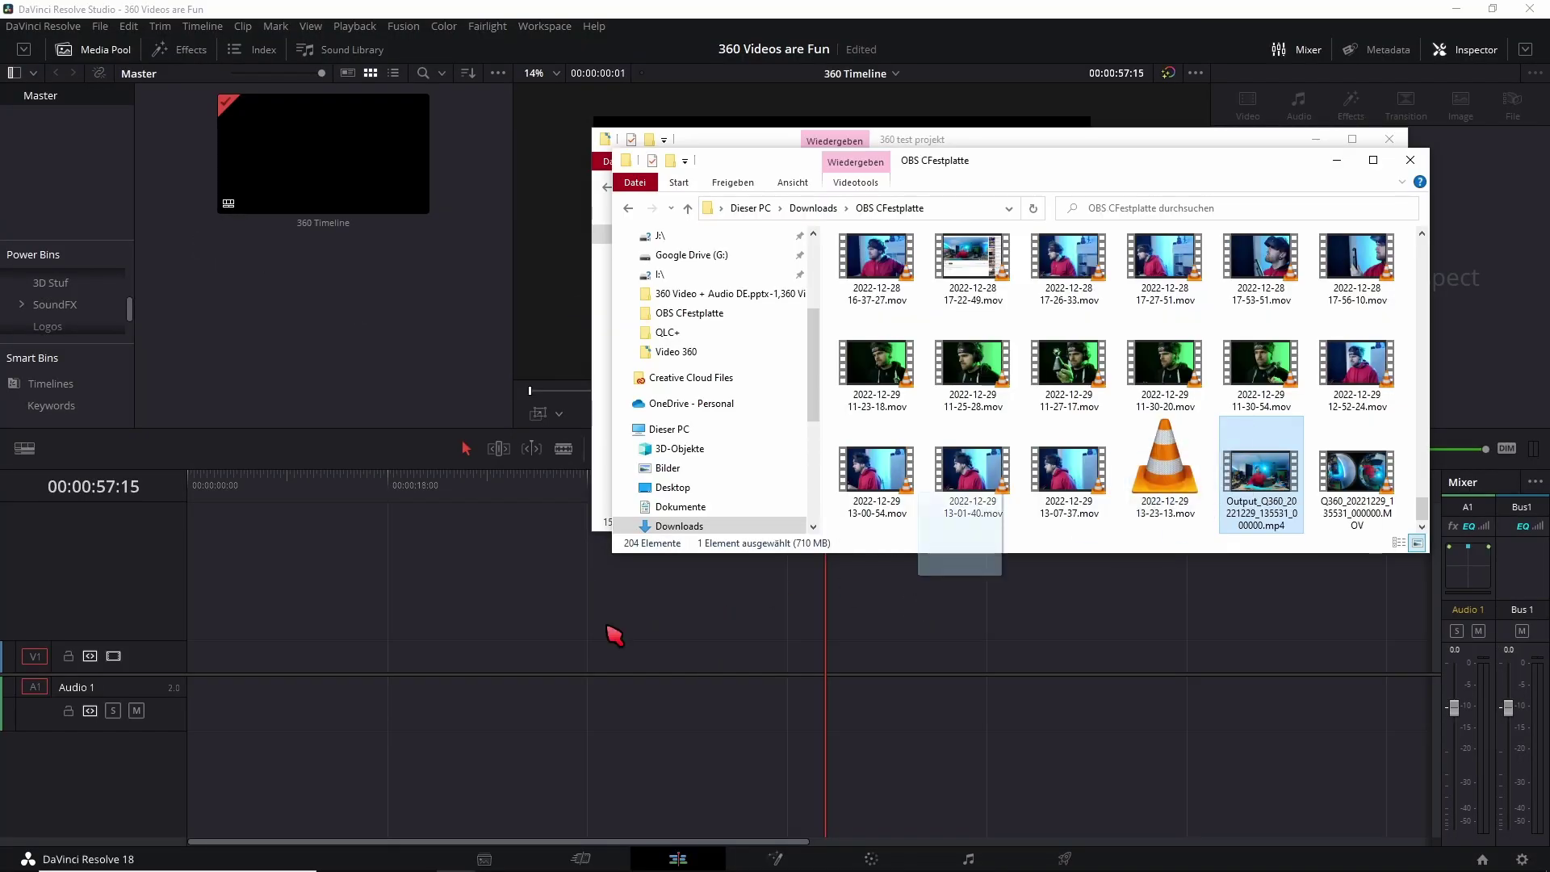
- Add Output_Q360_20221229_135531_000000.mp4 to the timeline, blade it in two, and trim the first part shorter
left_click_drag(616, 637, 203, 710)
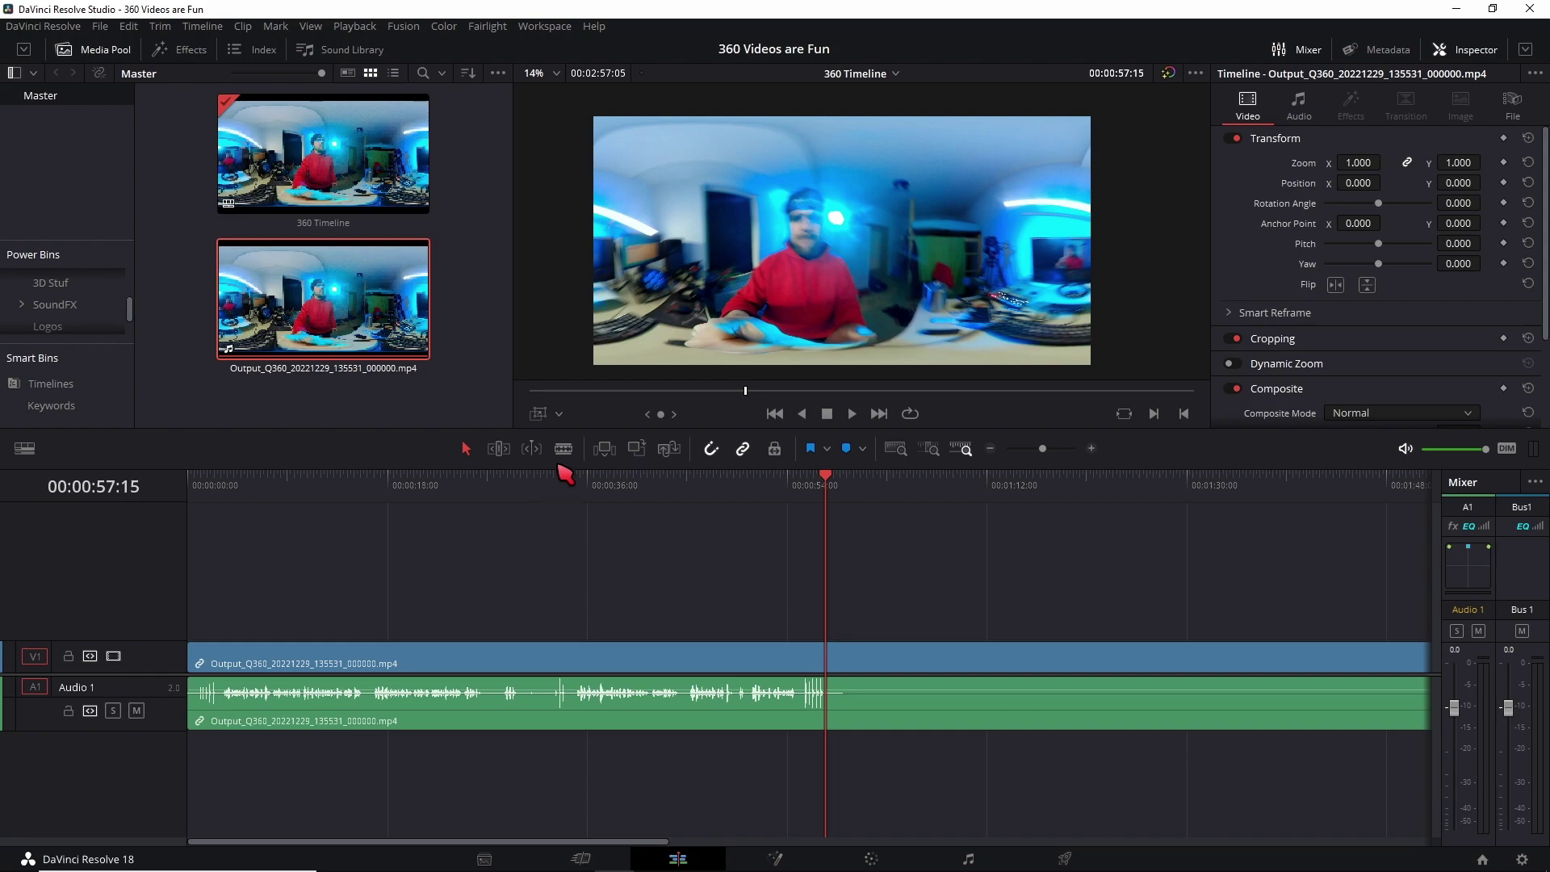
left_click(535, 659)
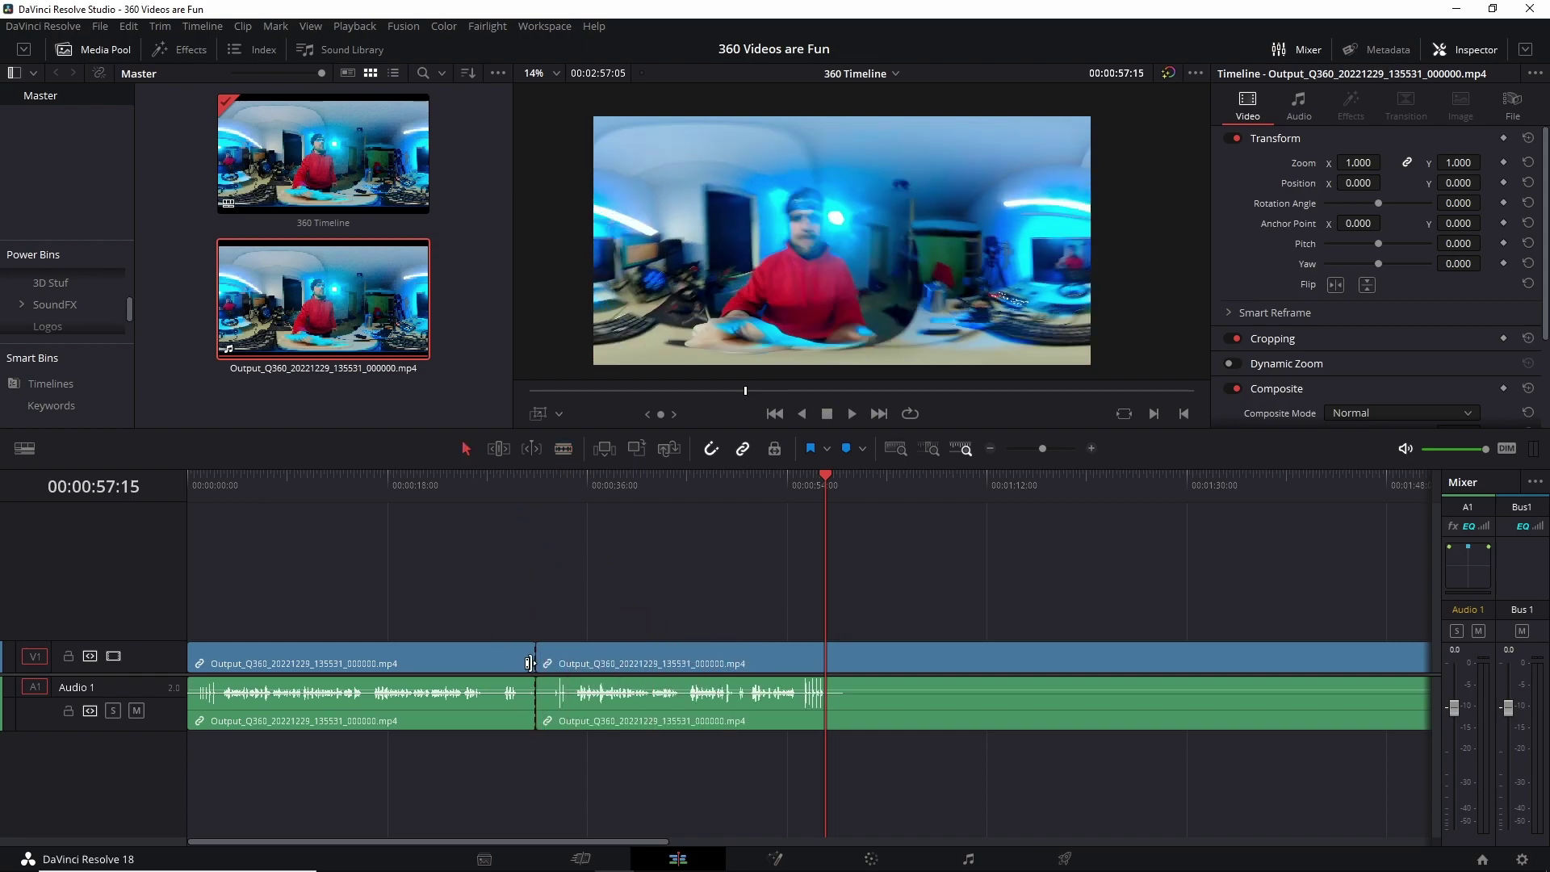
left_click_drag(529, 663, 485, 658)
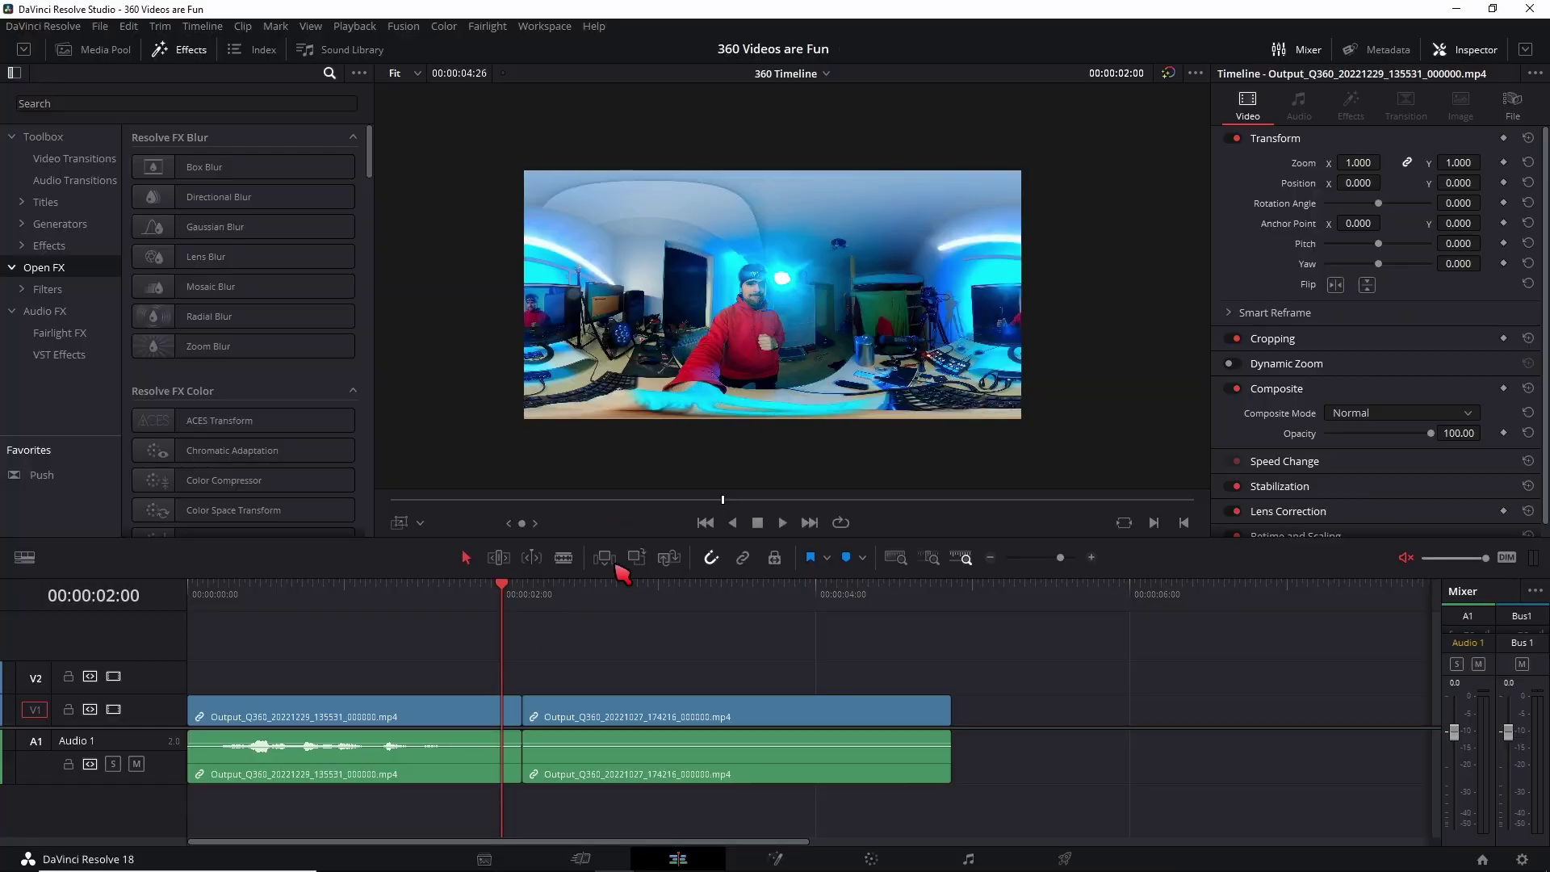
- Drop panner grid.png onto track V2 above the second 360 clip at the playhead
left_click(546, 594)
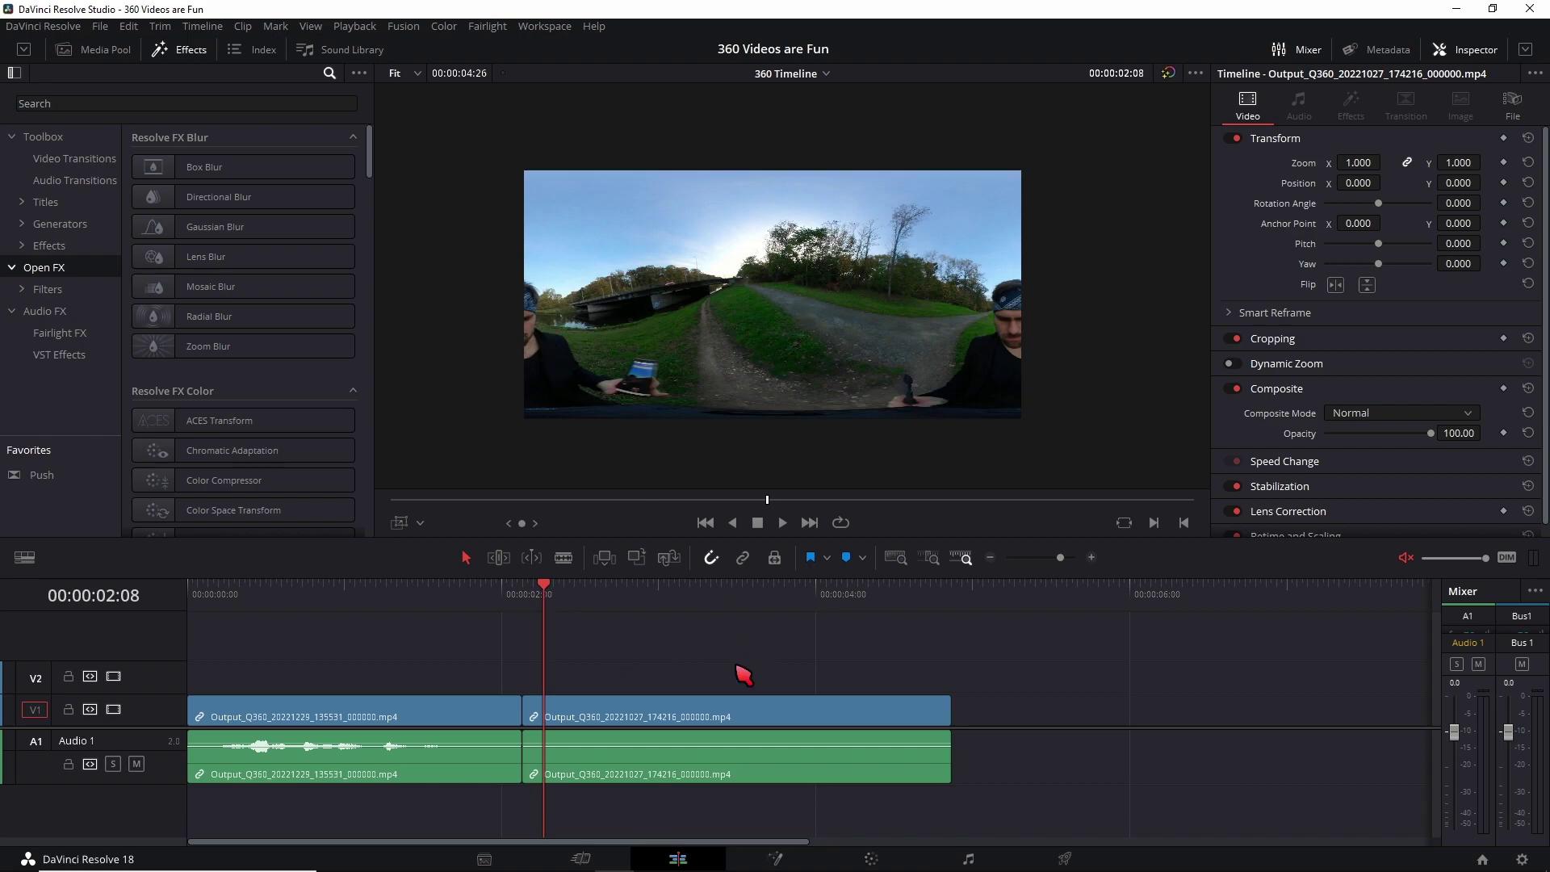
key("alt+Tab")
left_click_drag(604, 621, 461, 663)
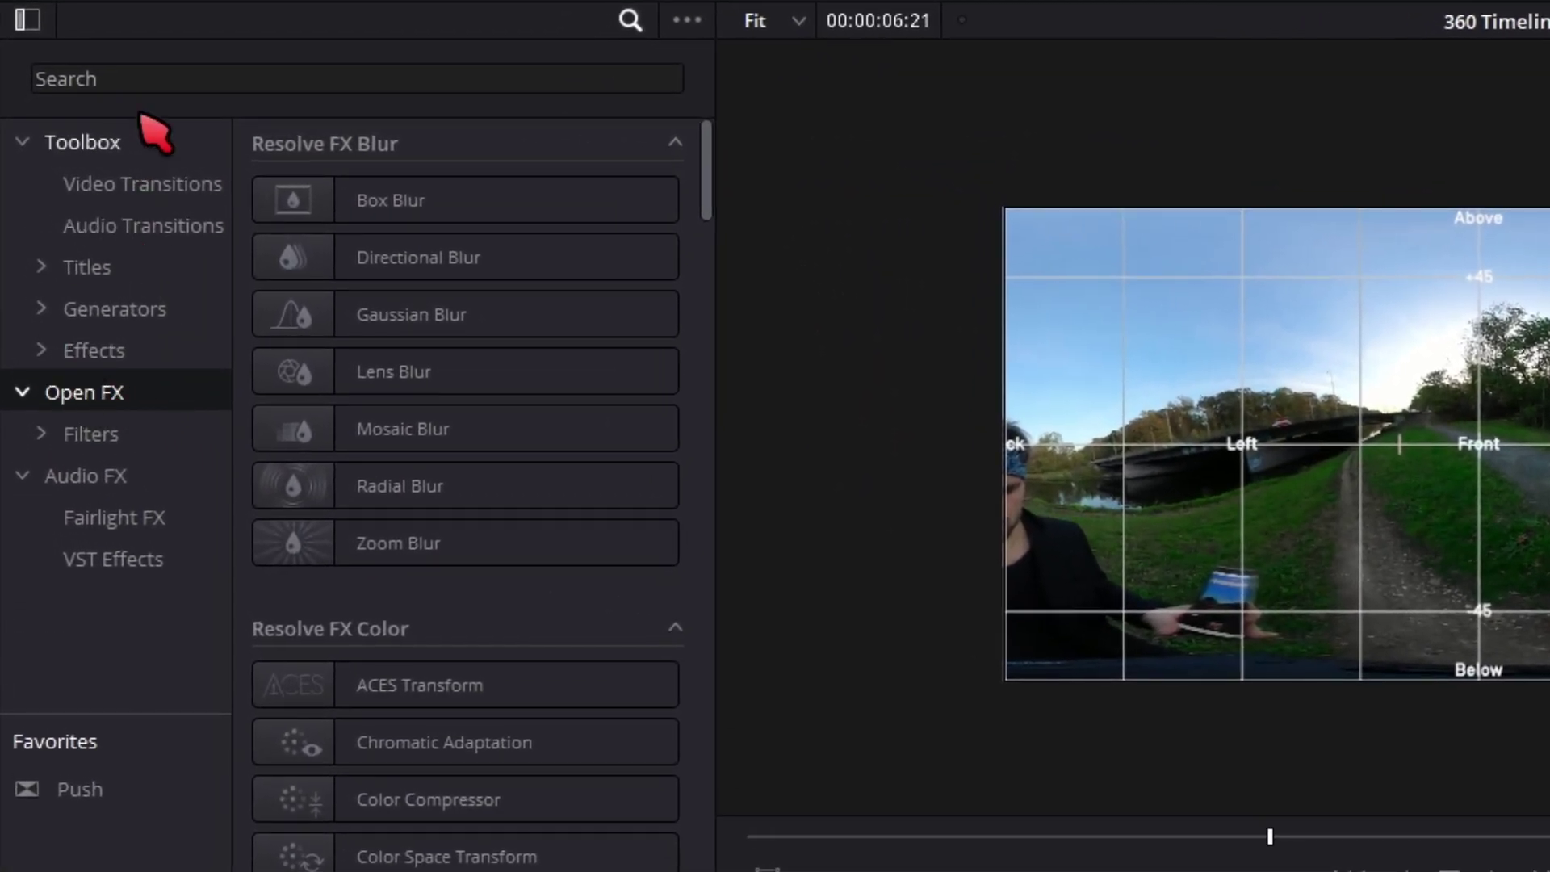
- Apply the Transform effect to the second 360 clip
left_click(219, 80)
type("tra")
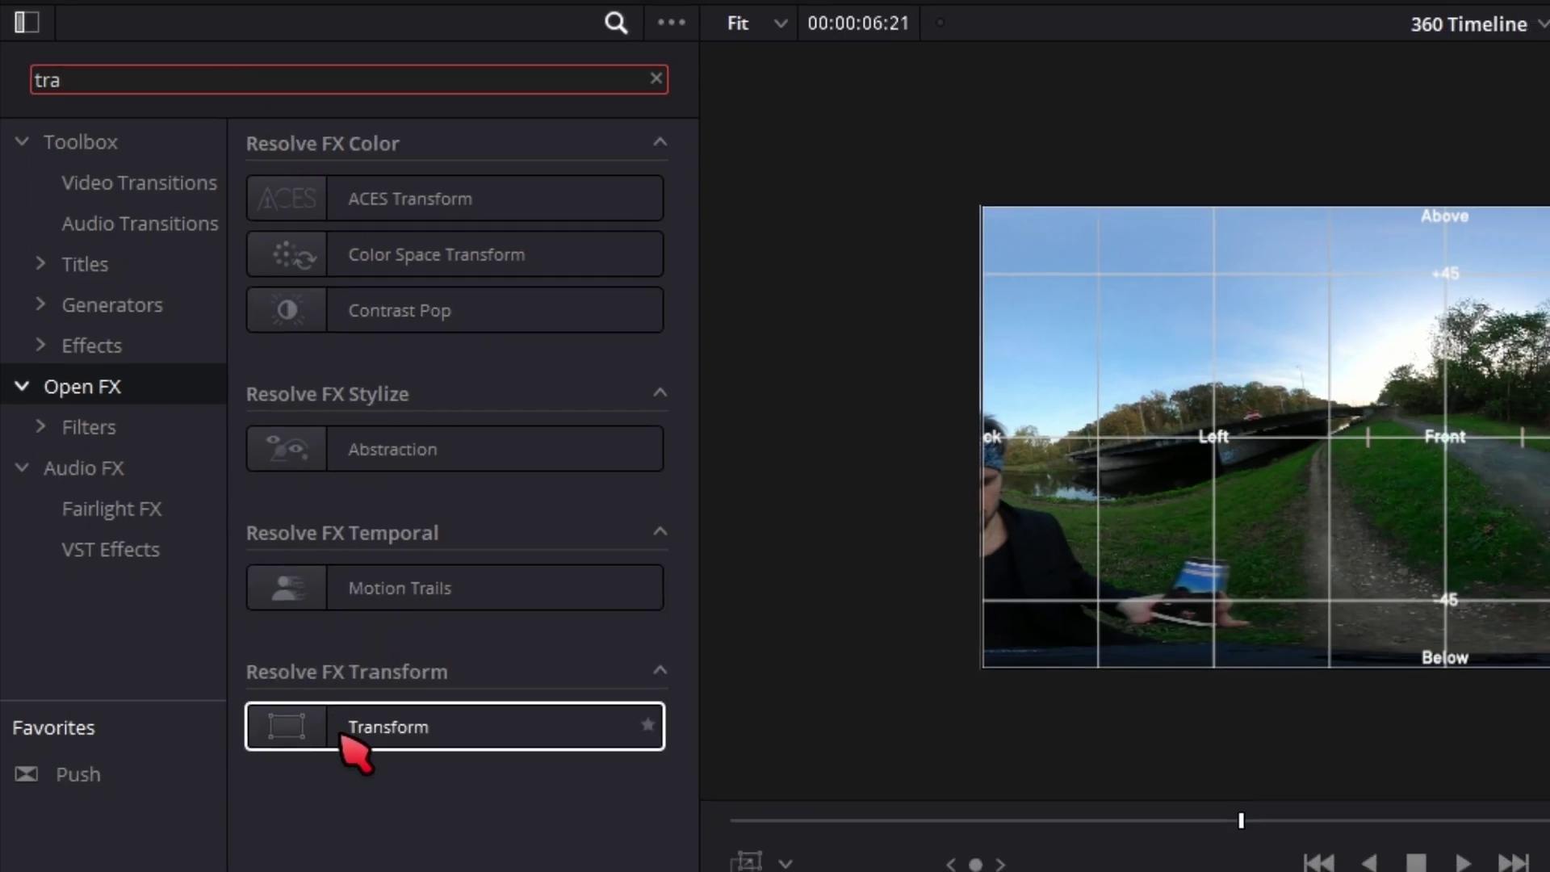
left_click_drag(349, 737, 616, 722)
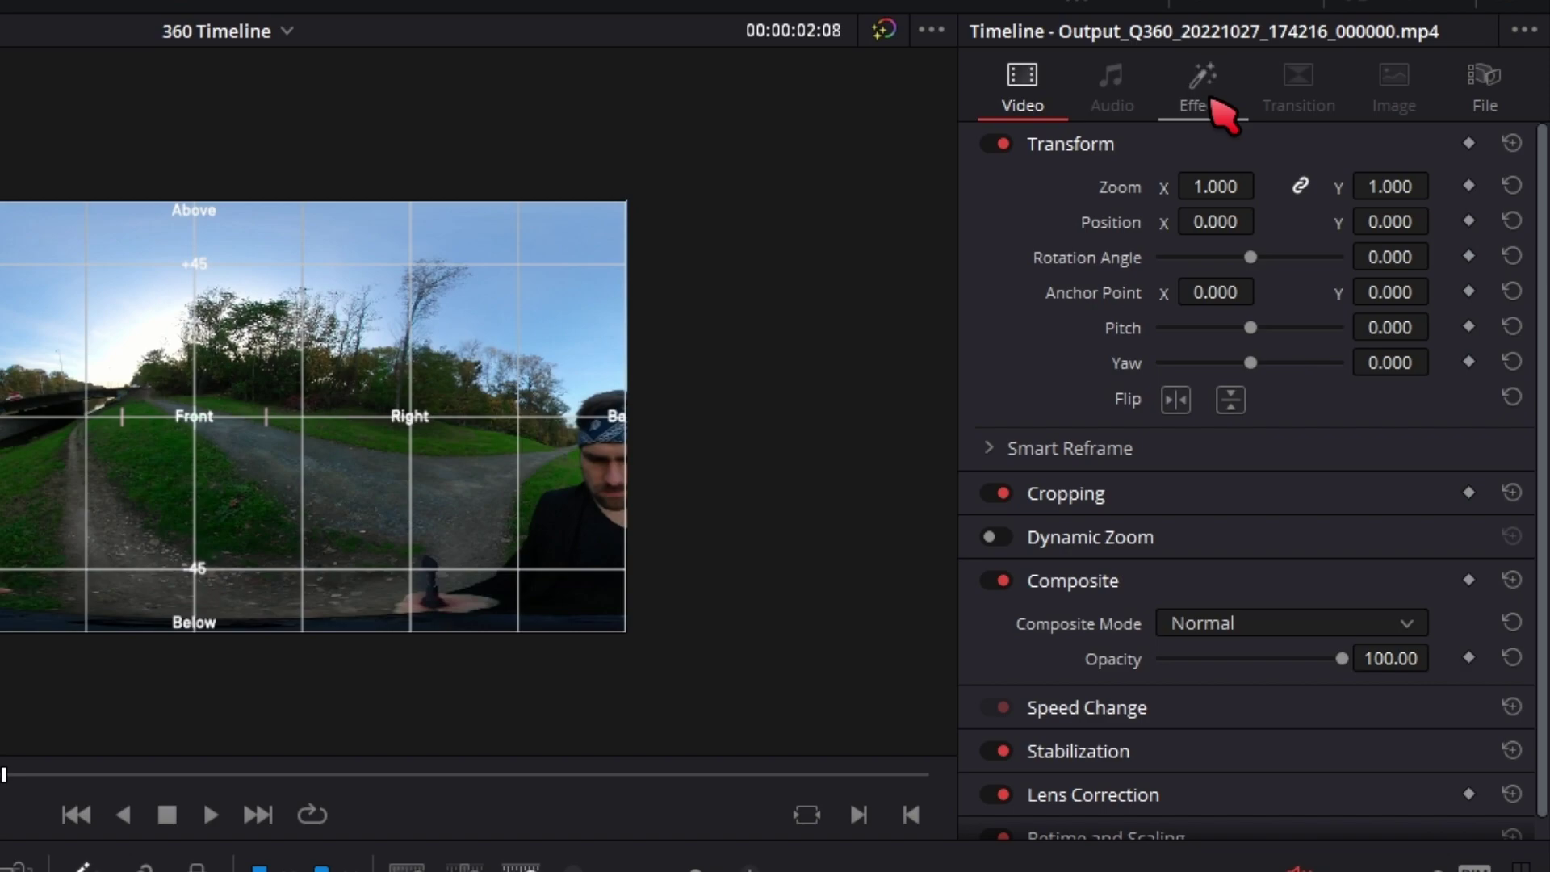
- Set the Transform Position X to -0.500 with Wrap-Around edge behaviour
left_click(1203, 103)
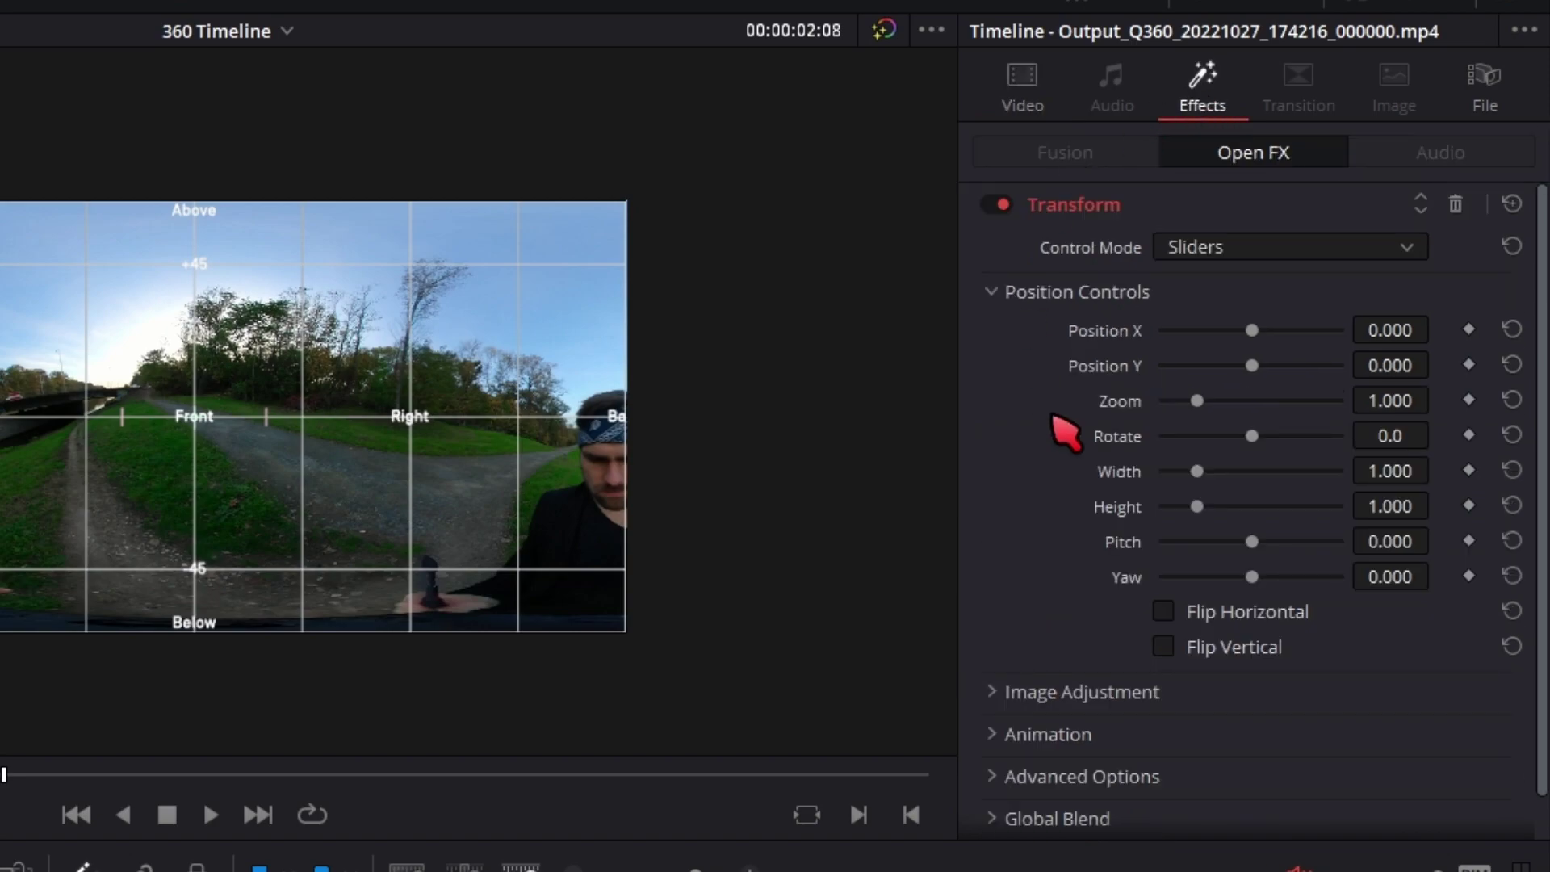
left_click_drag(1267, 340, 1145, 344)
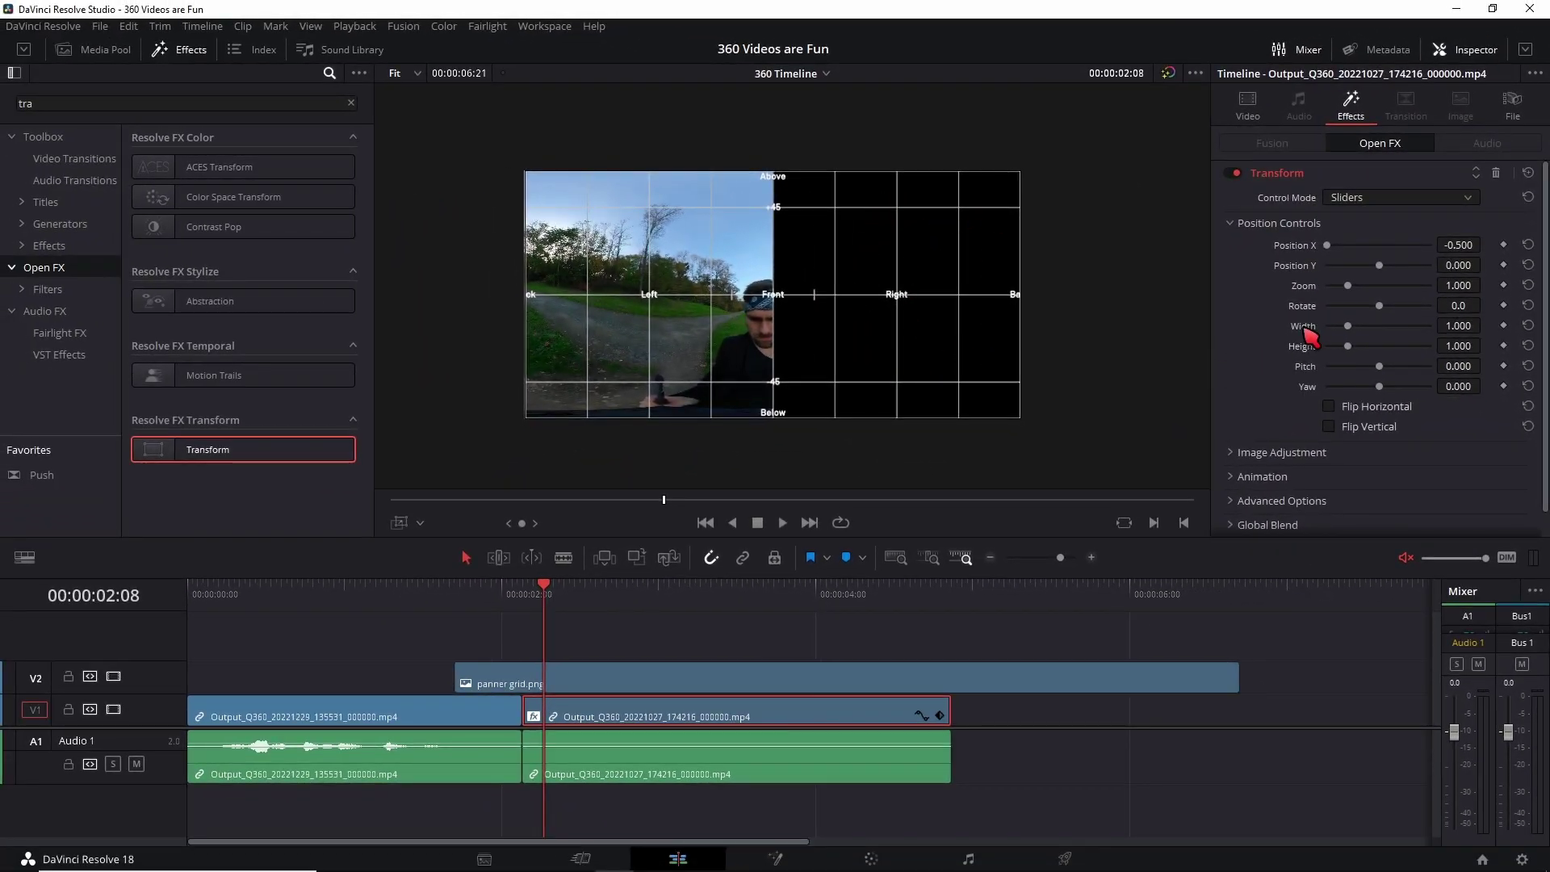
scroll(1308, 335, "down", 1)
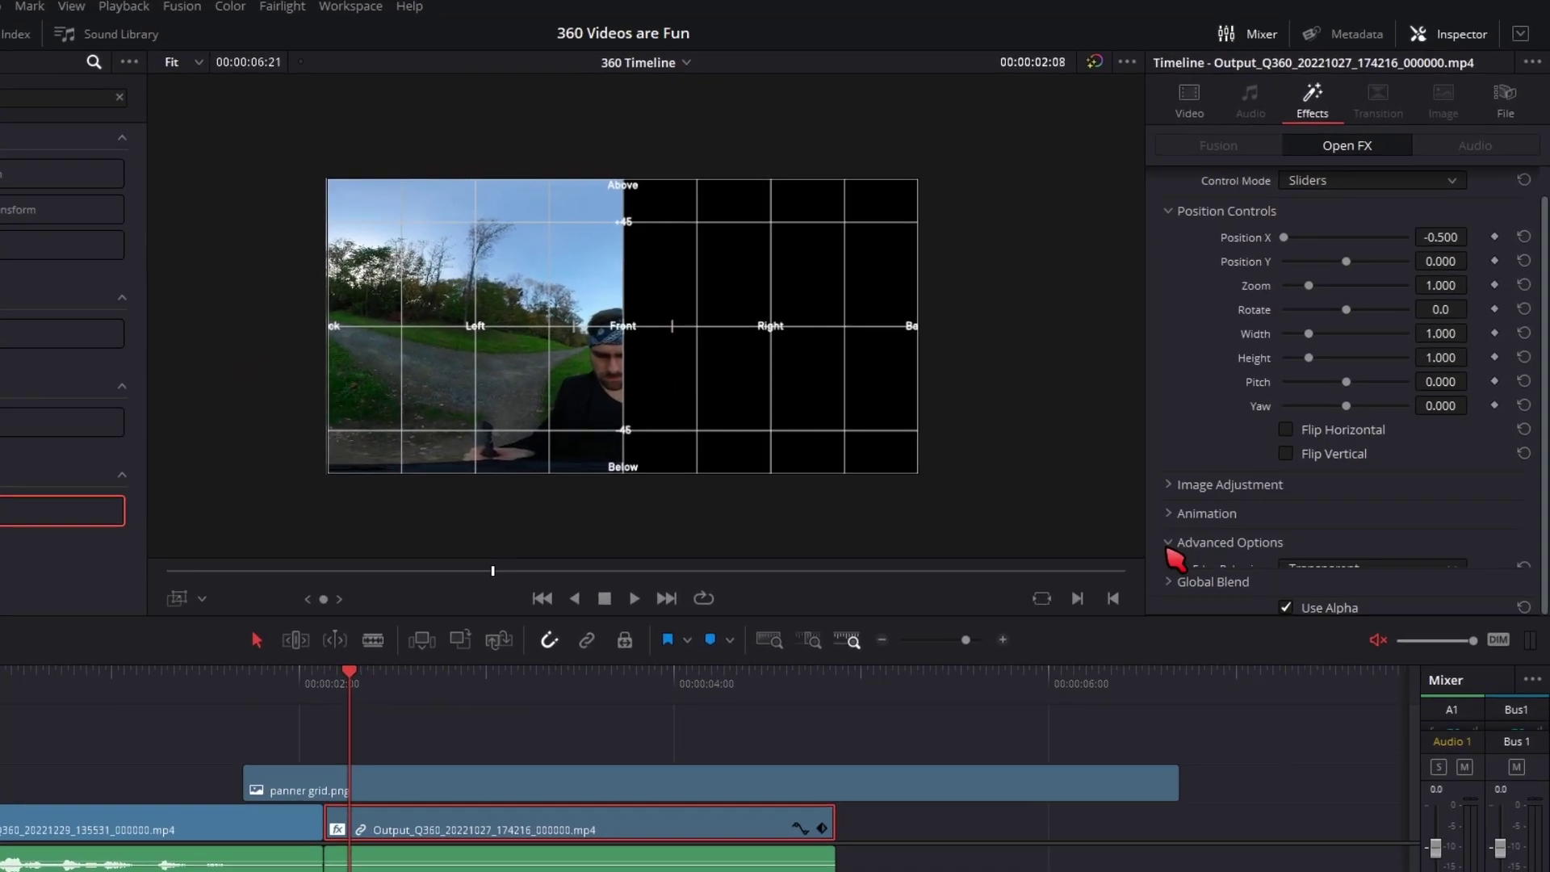
left_click(1235, 478)
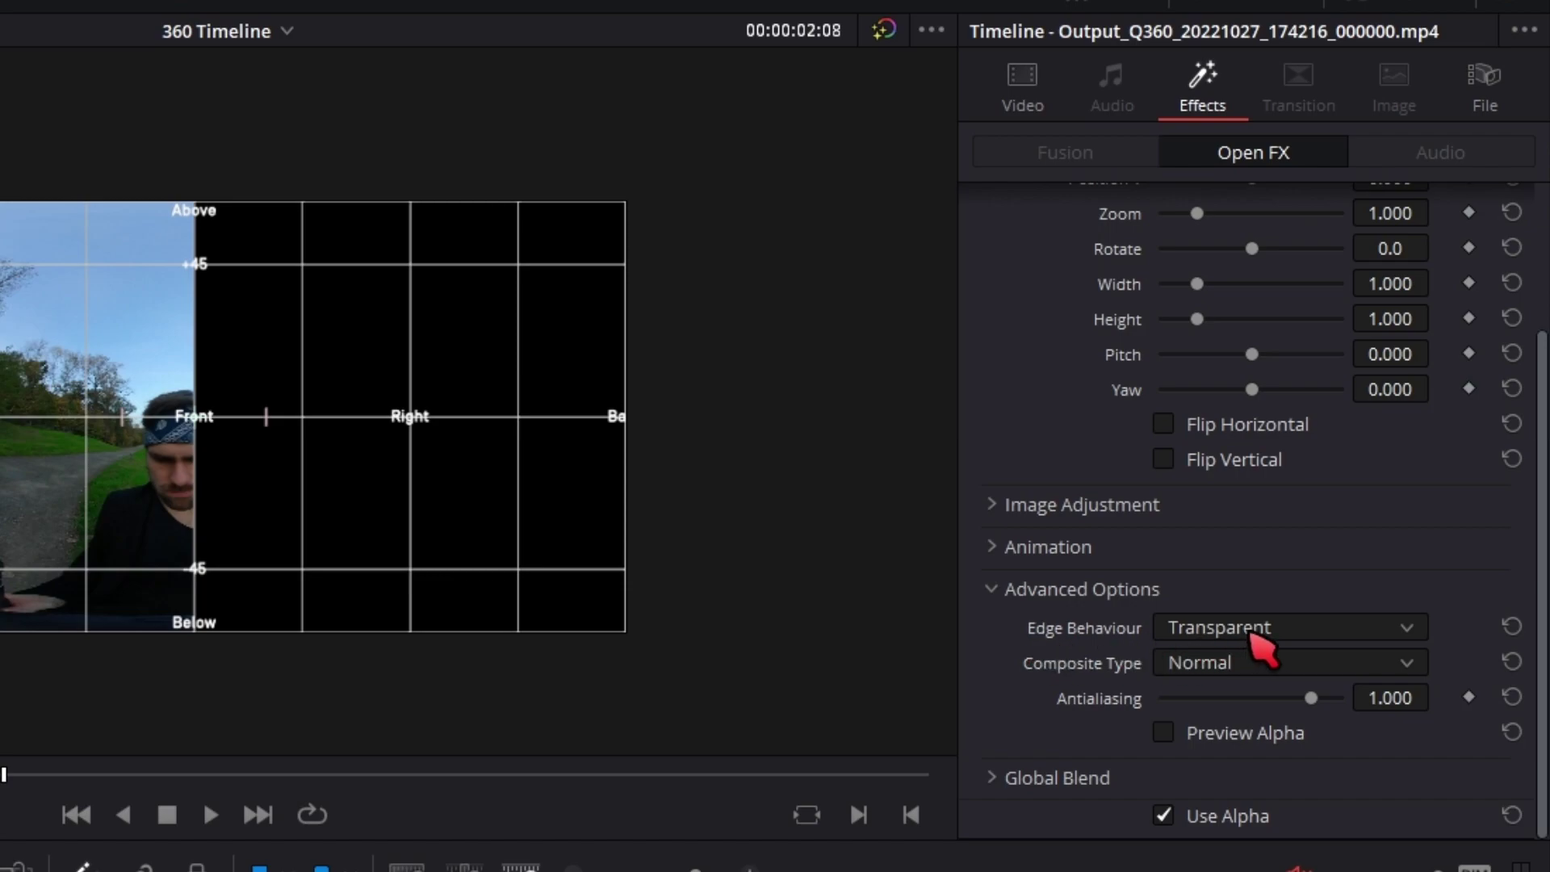
left_click(1252, 727)
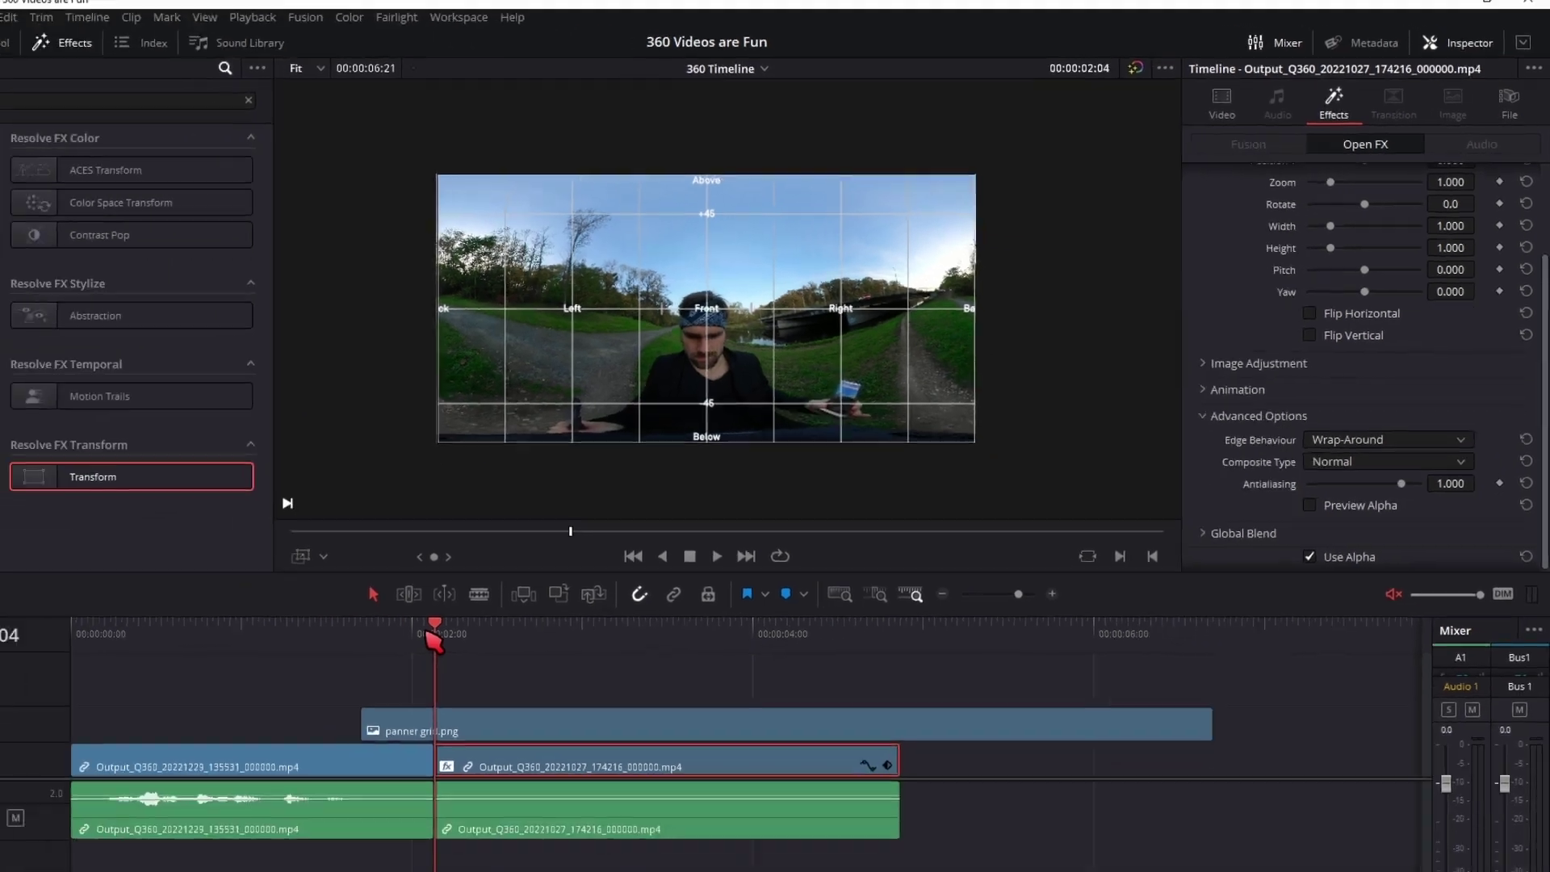
left_click(523, 594)
left_click(847, 594)
scroll(1335, 165, "up", 5)
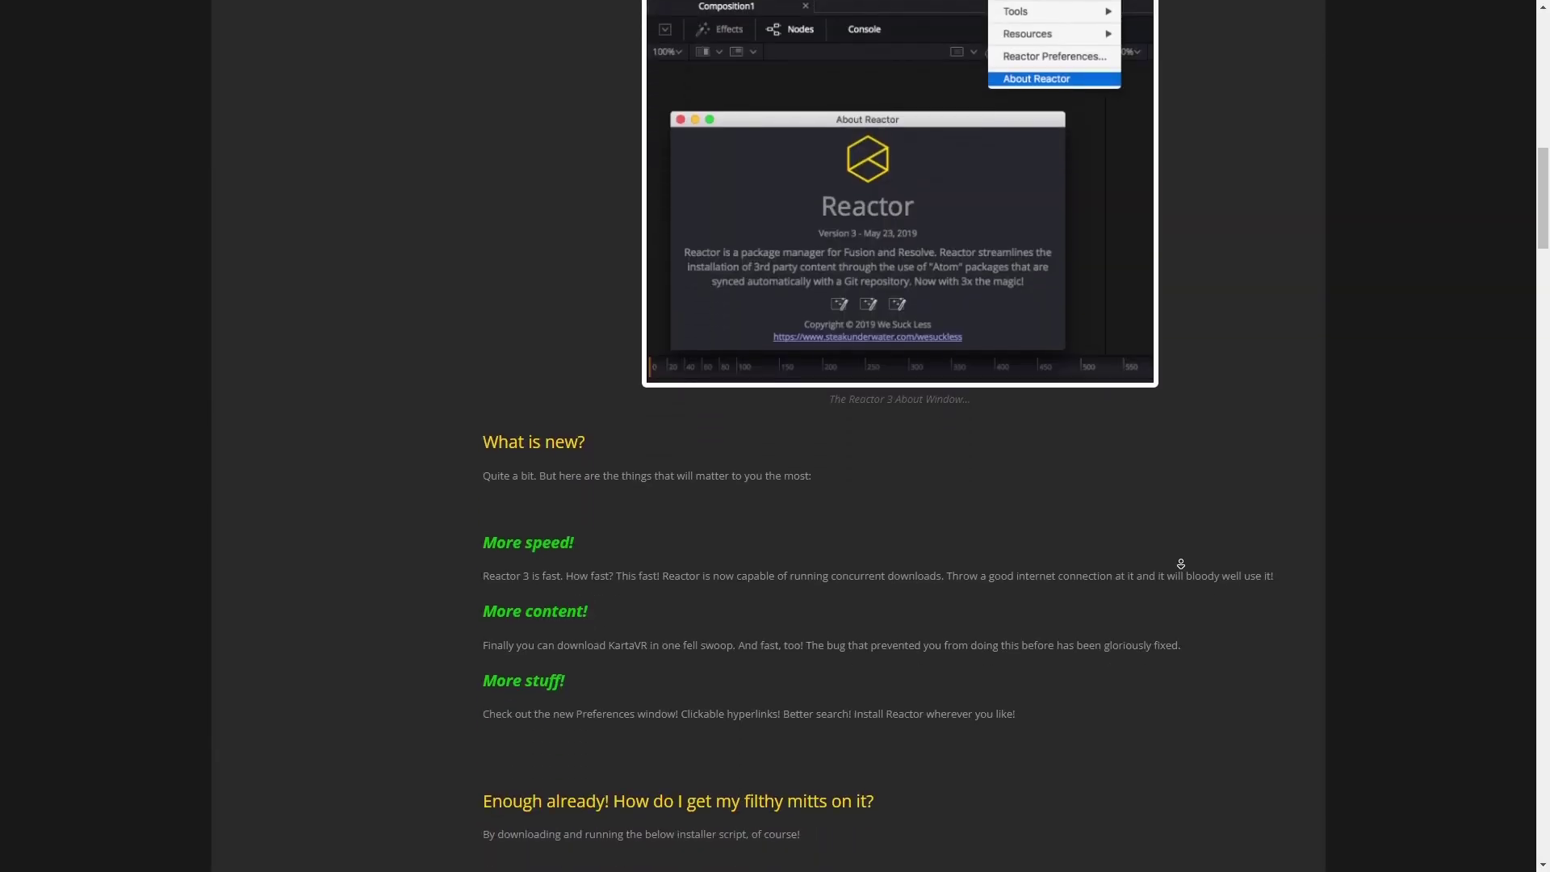
- Download the REACTOR-INSTALLER.LUA script from the Reactor 3 page
scroll(1182, 564, "down", 5)
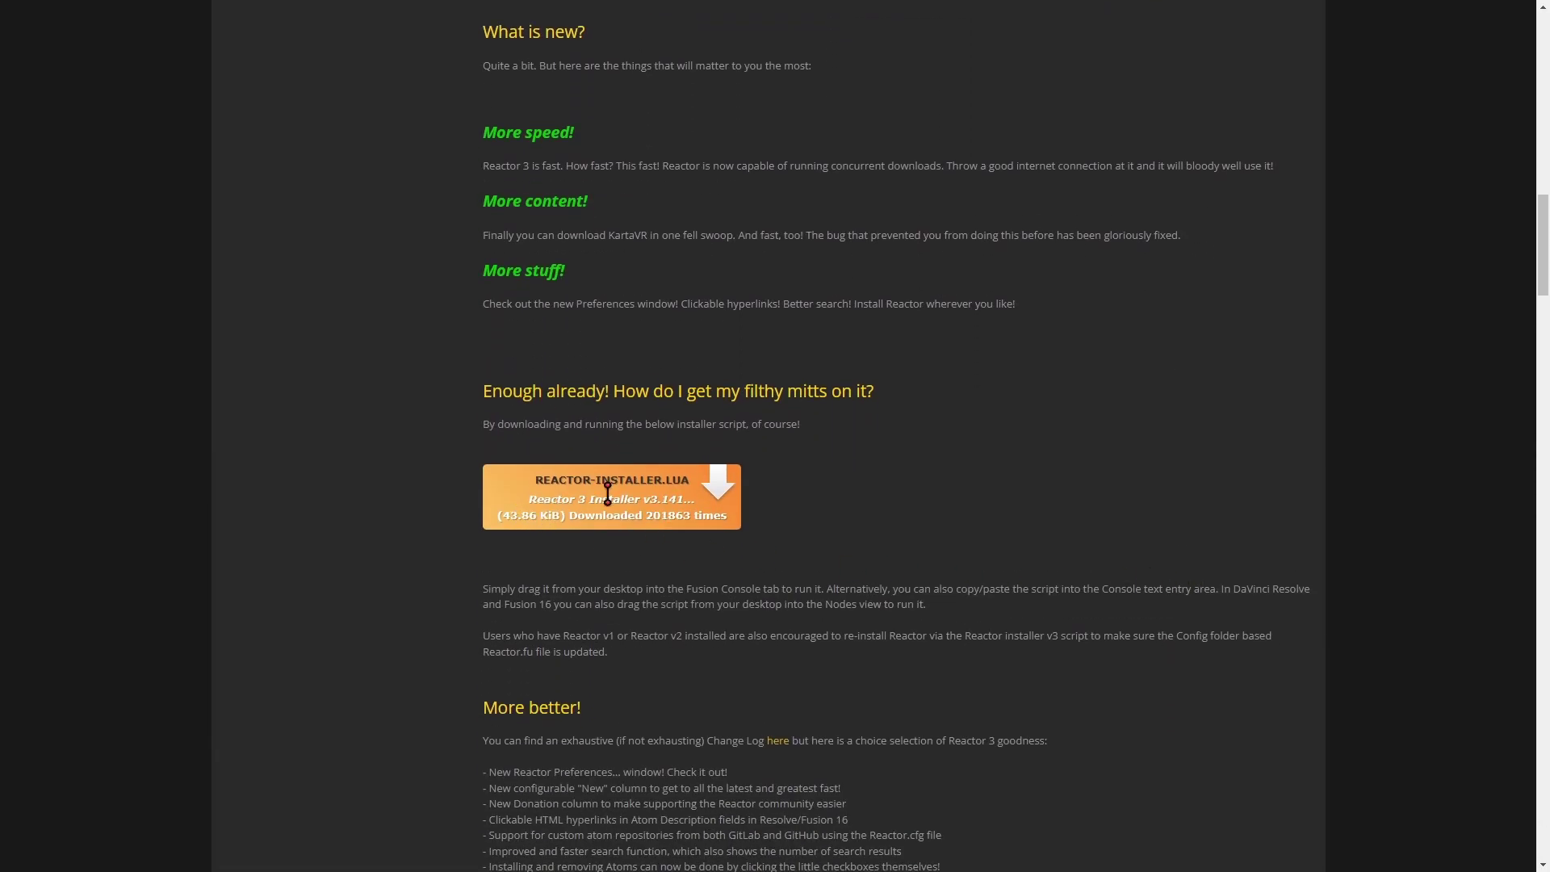
left_click(696, 483)
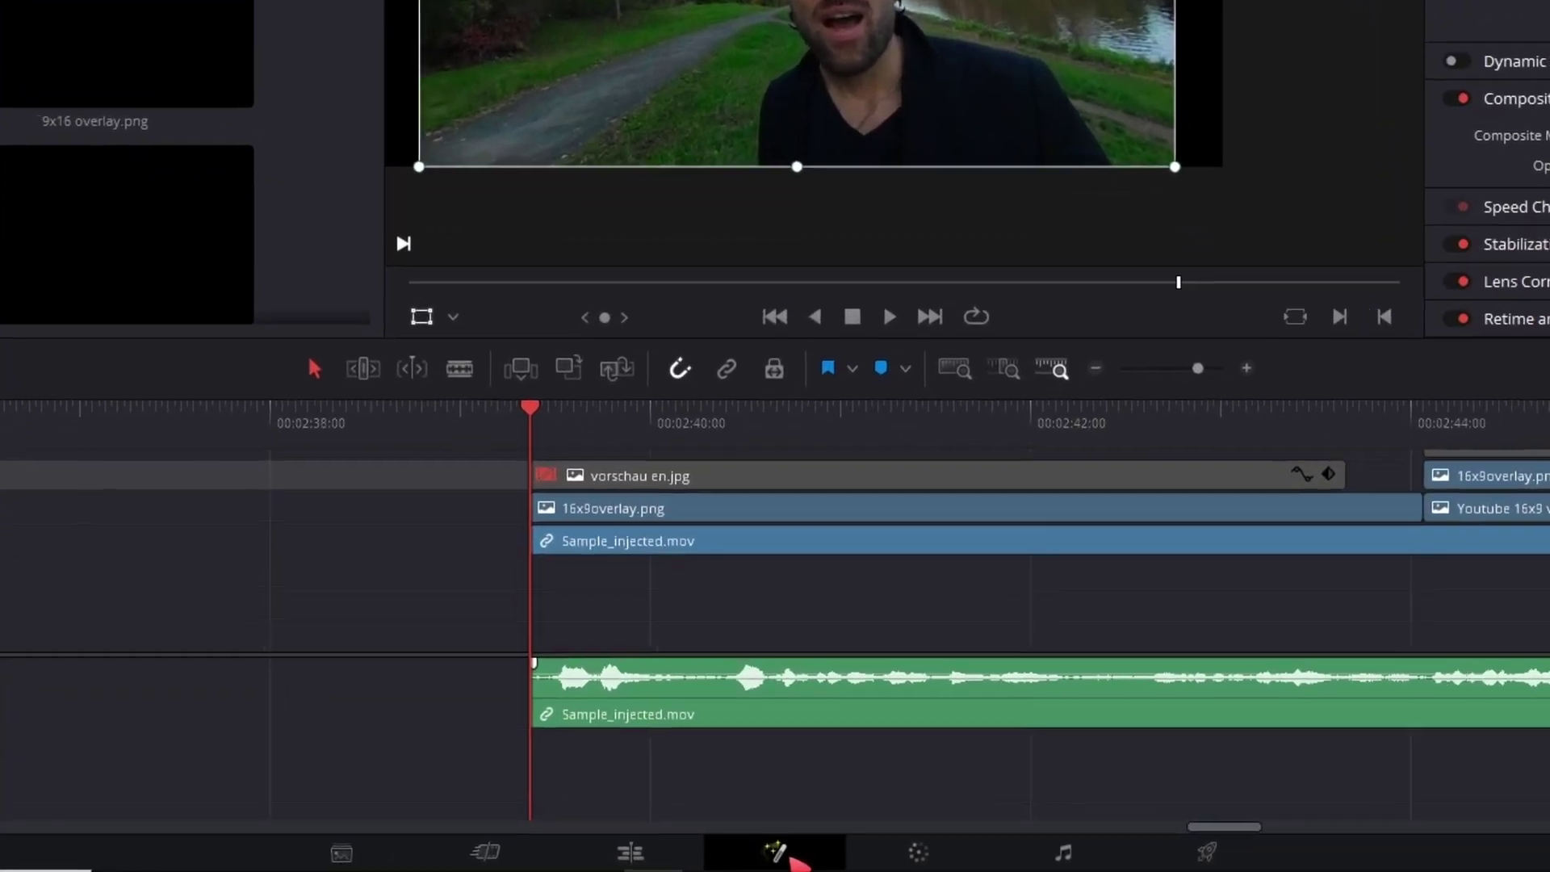
- Run Reactor-Installer.lua on the Fusion page, then find and select Reframe360 Ultra via a 'refram' search
left_click(792, 857)
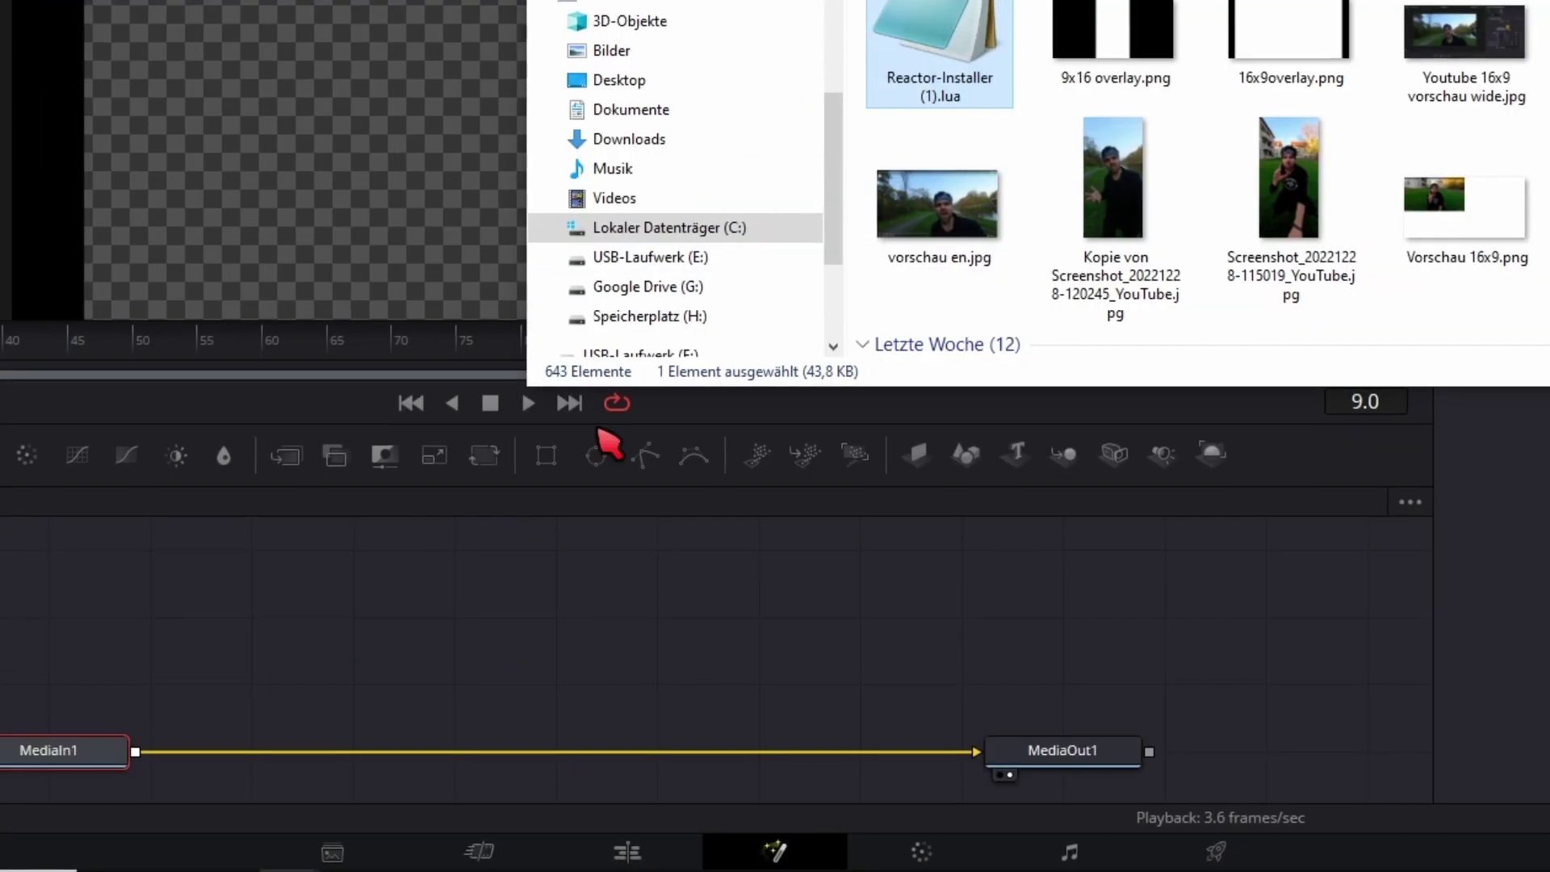
left_click_drag(930, 36, 263, 625)
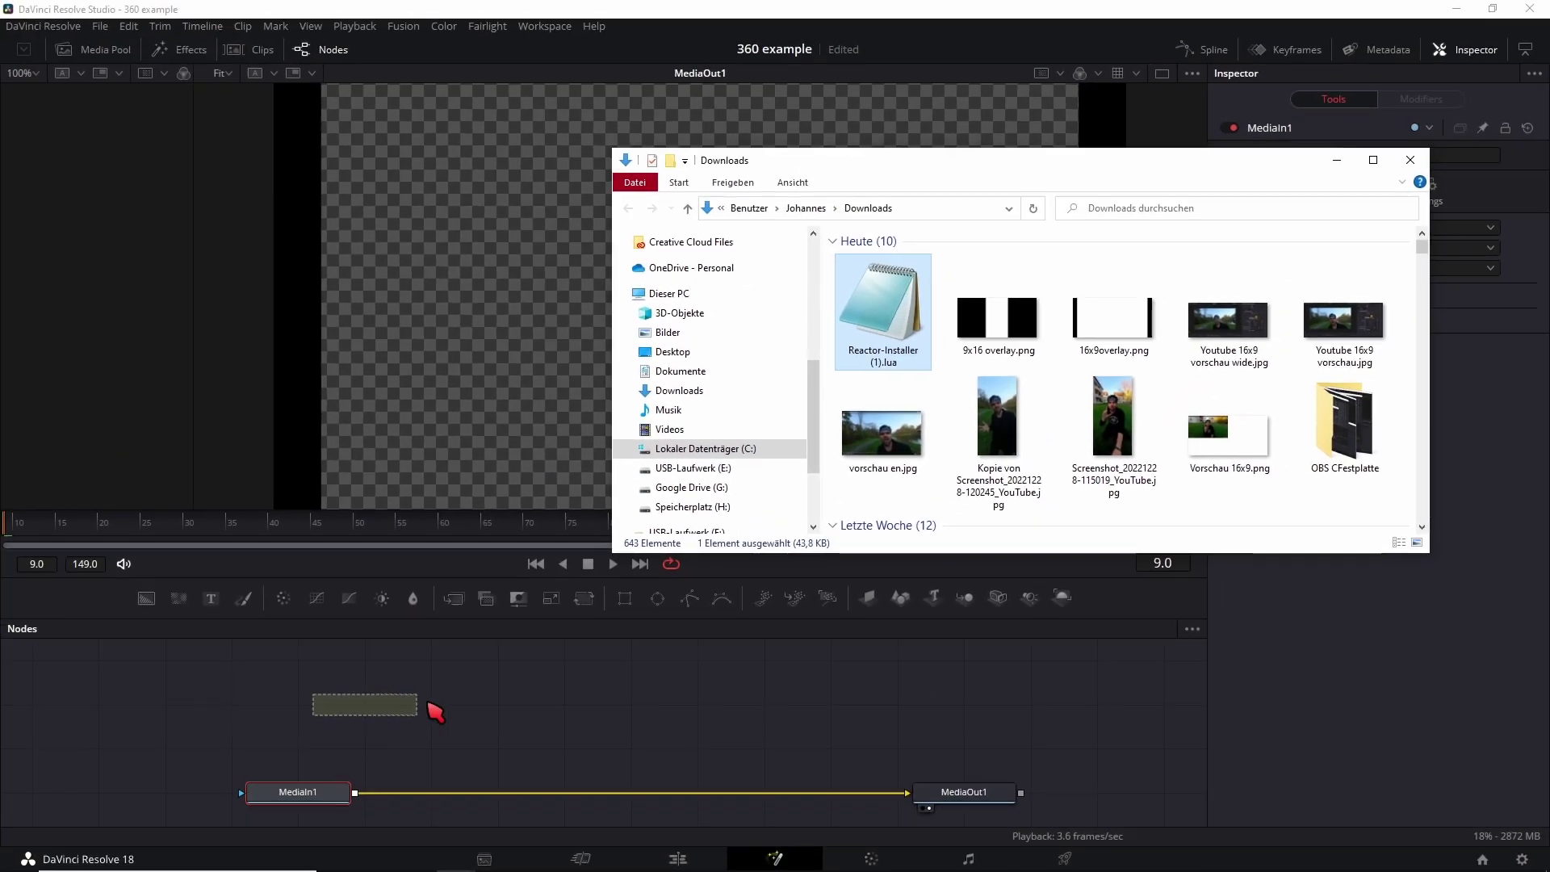
type("refram")
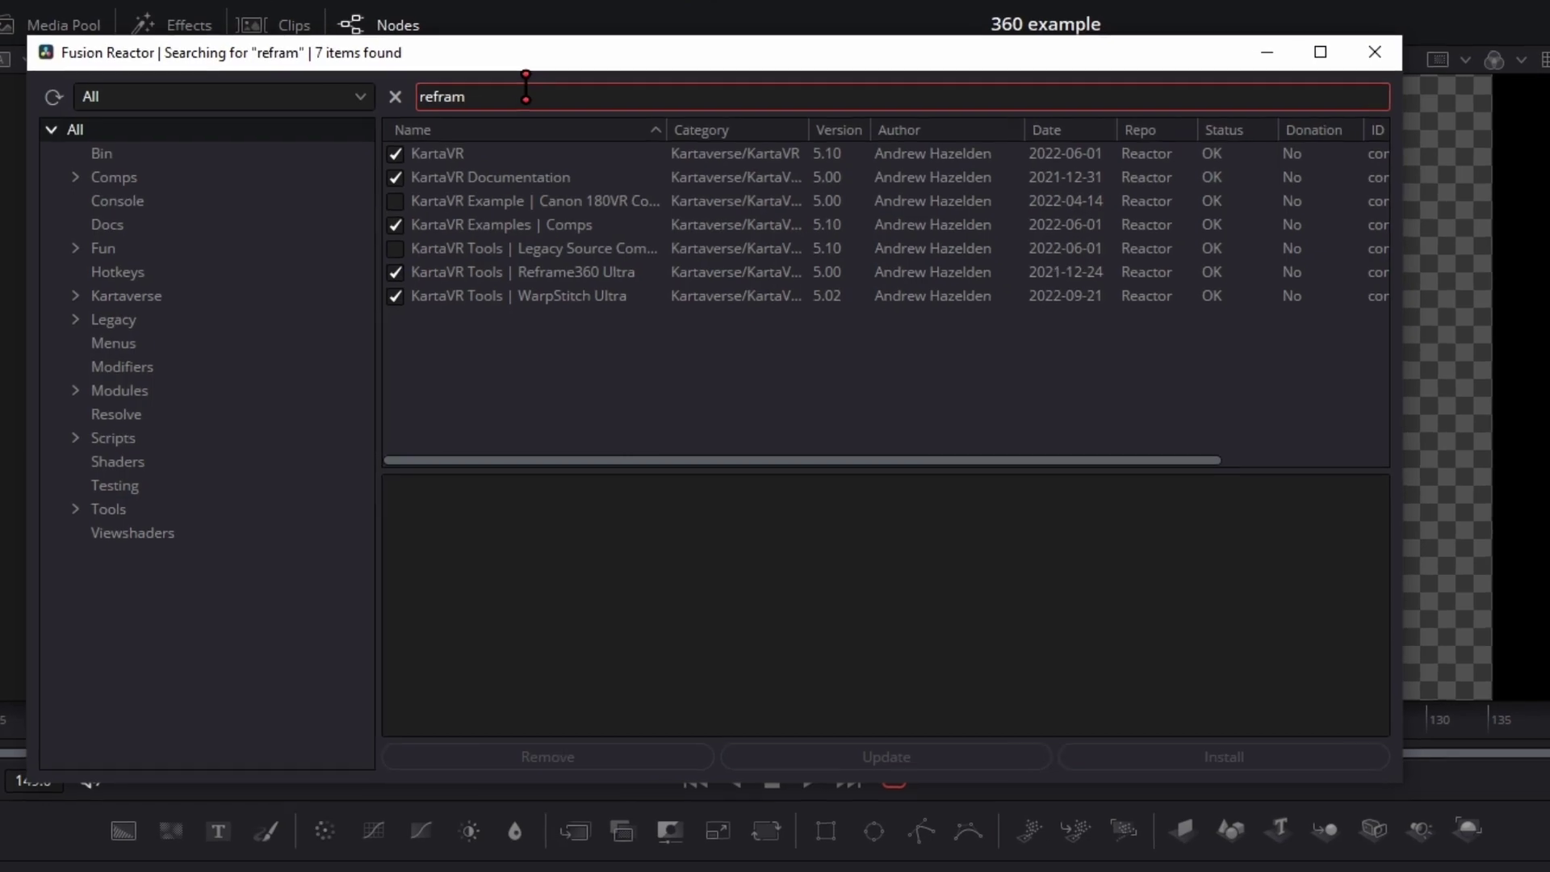
left_click(432, 294)
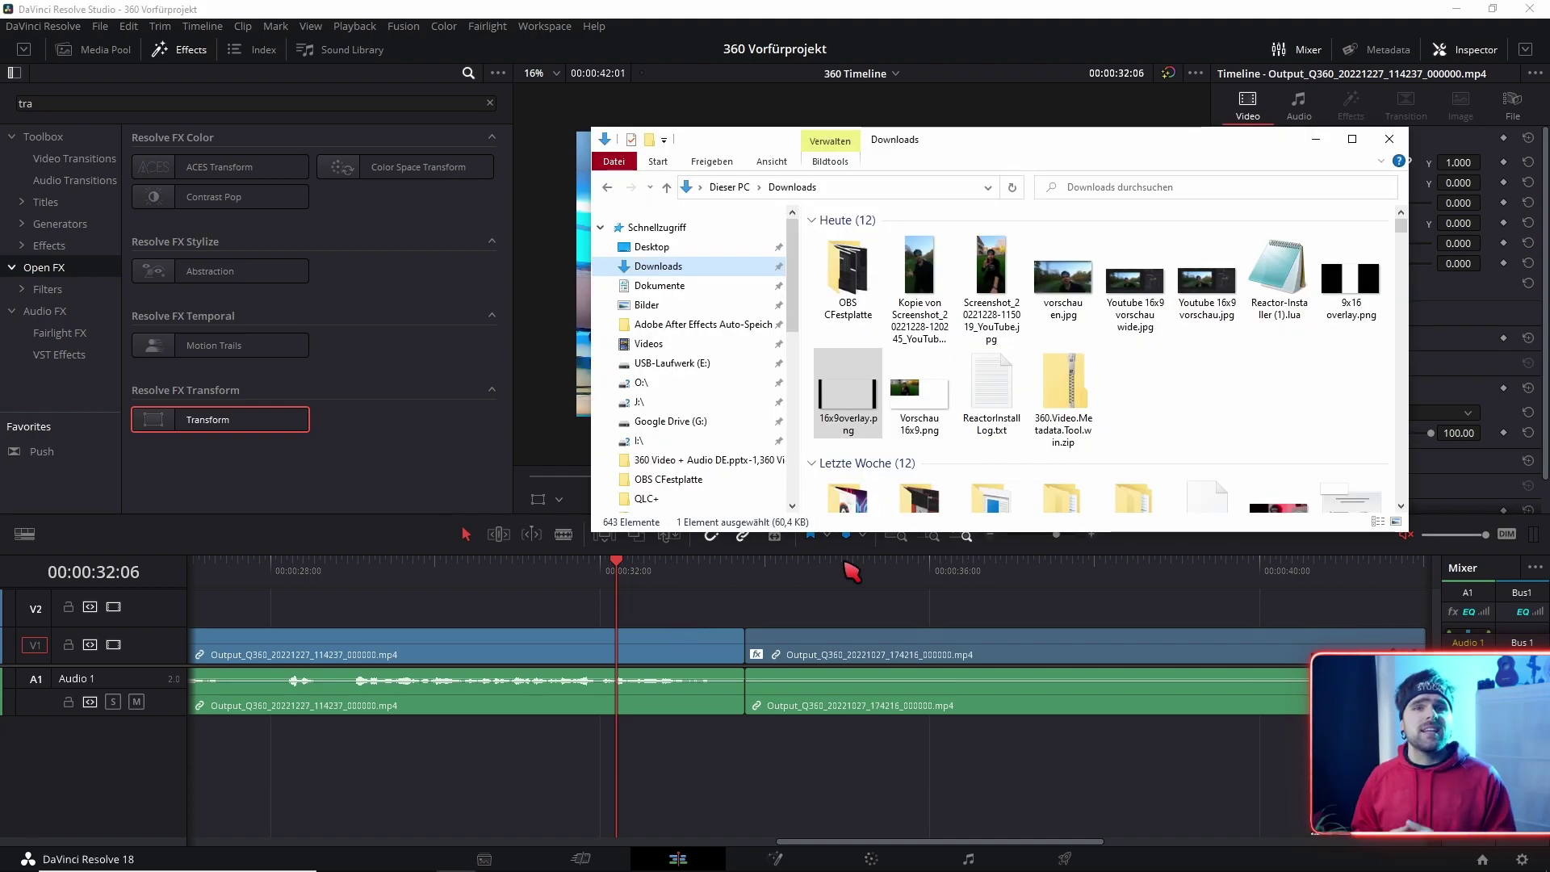
- Place 16x9overlay.png on the upper video track above the 360 footage and clear the effects search
left_click_drag(671, 578, 690, 622)
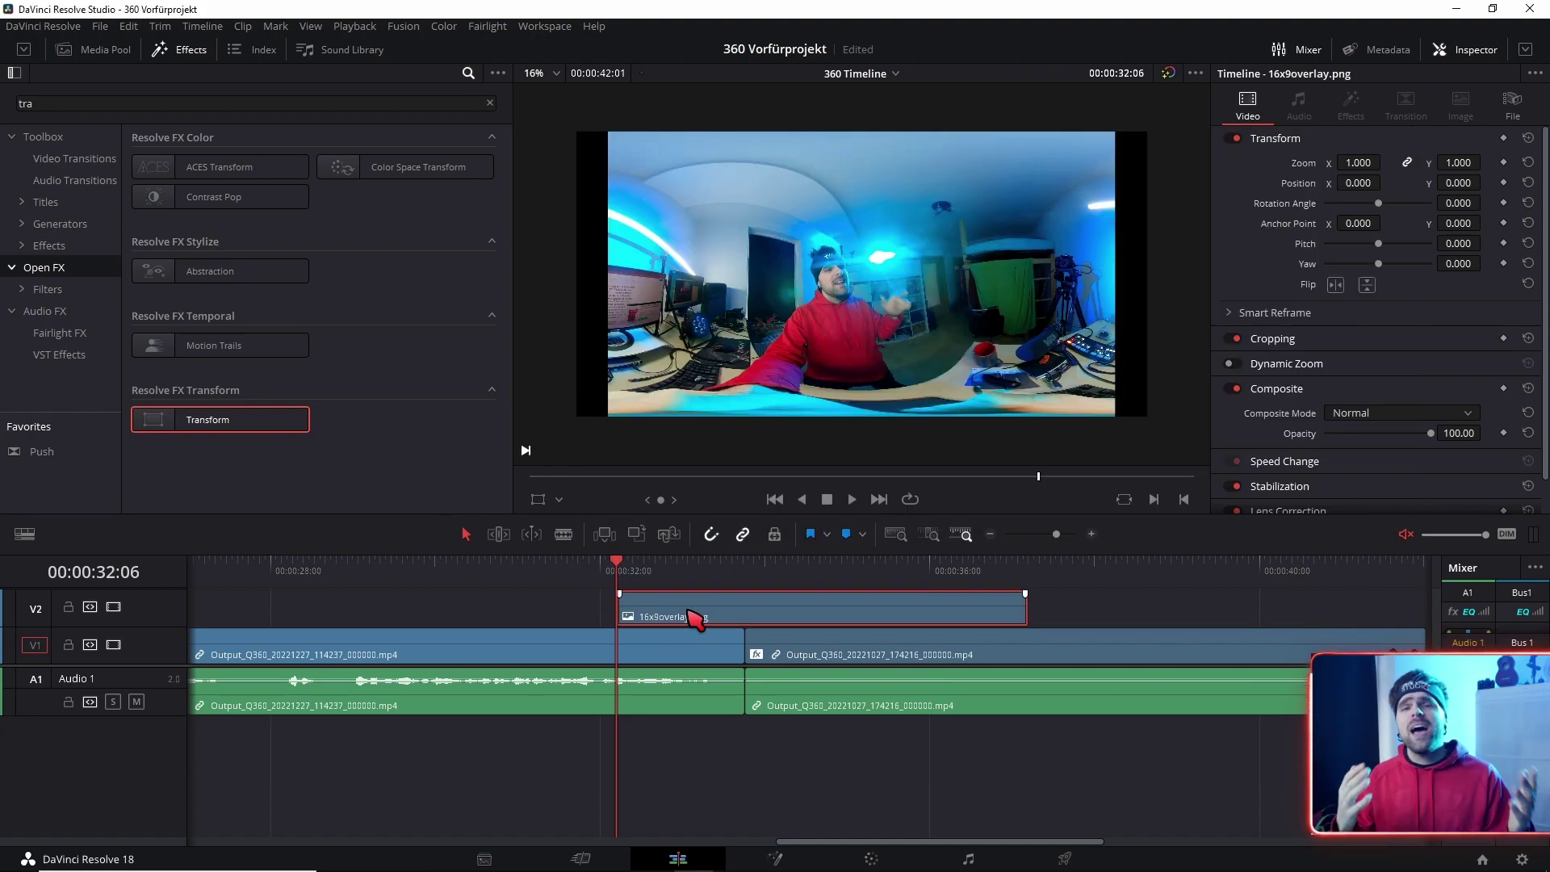
left_click(489, 103)
- Put an Adjustment Clip on V2 over the 360 footage and apply kvrReframe360Ultra to it
left_click(61, 245)
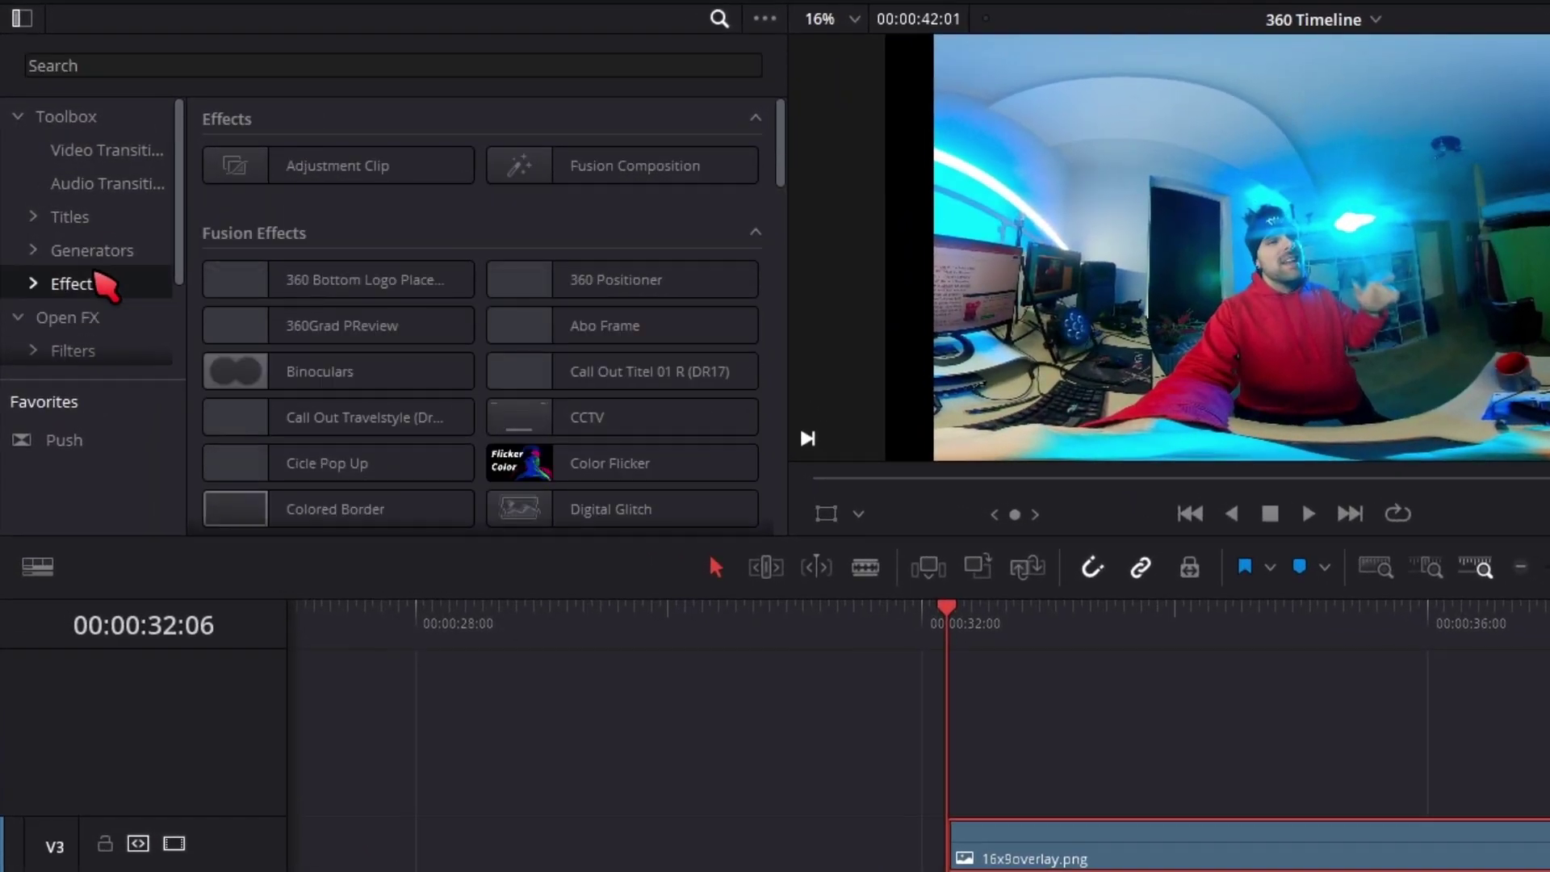
left_click_drag(444, 171, 1106, 871)
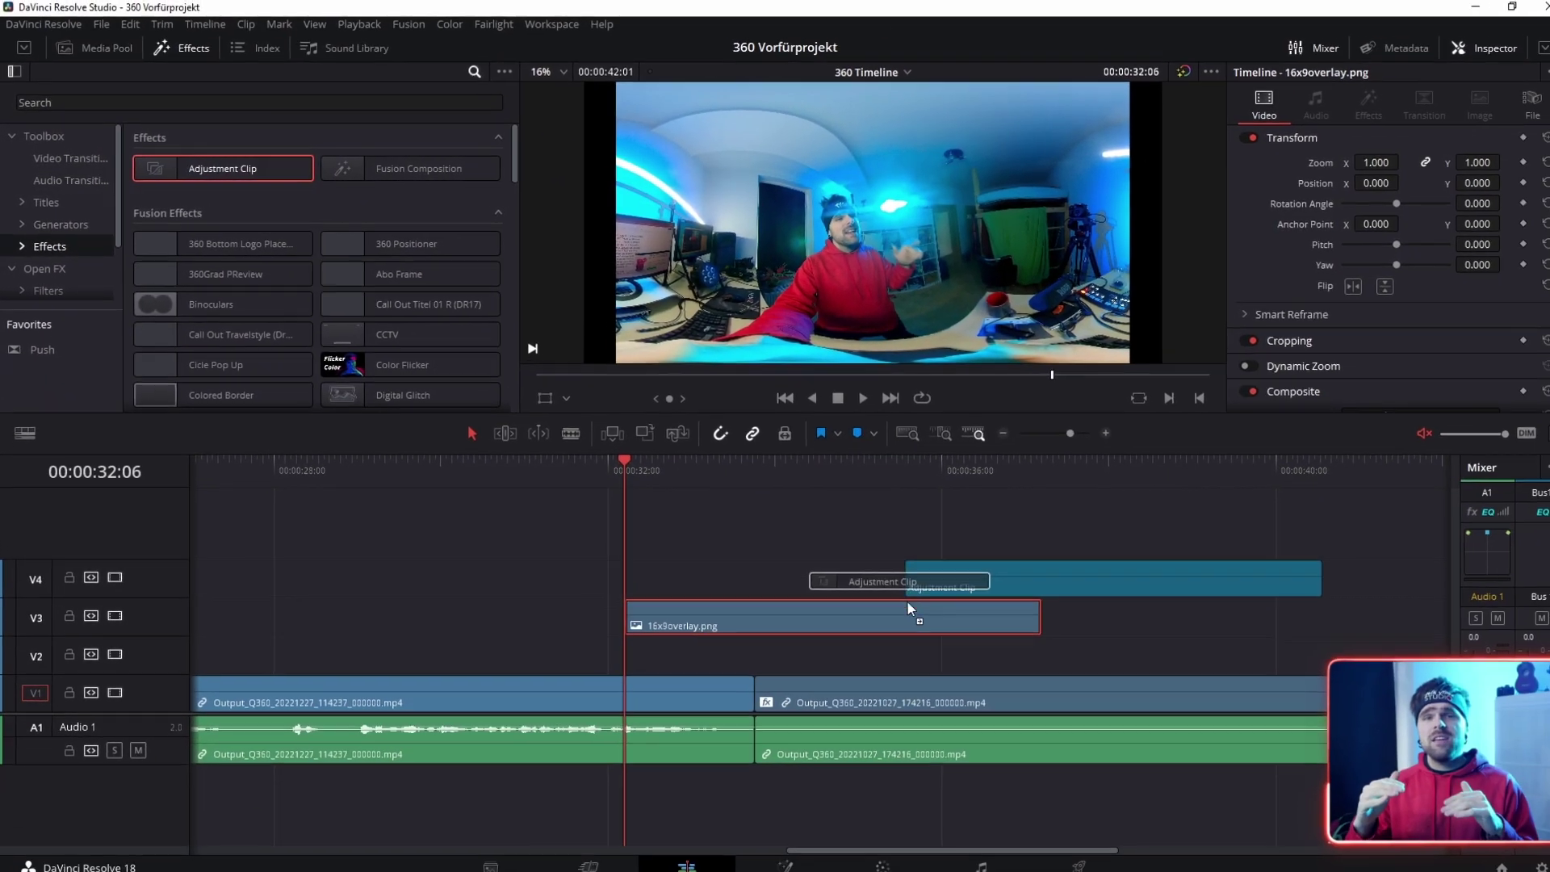
left_click_drag(721, 646, 601, 646)
scroll(310, 287, "down", 10)
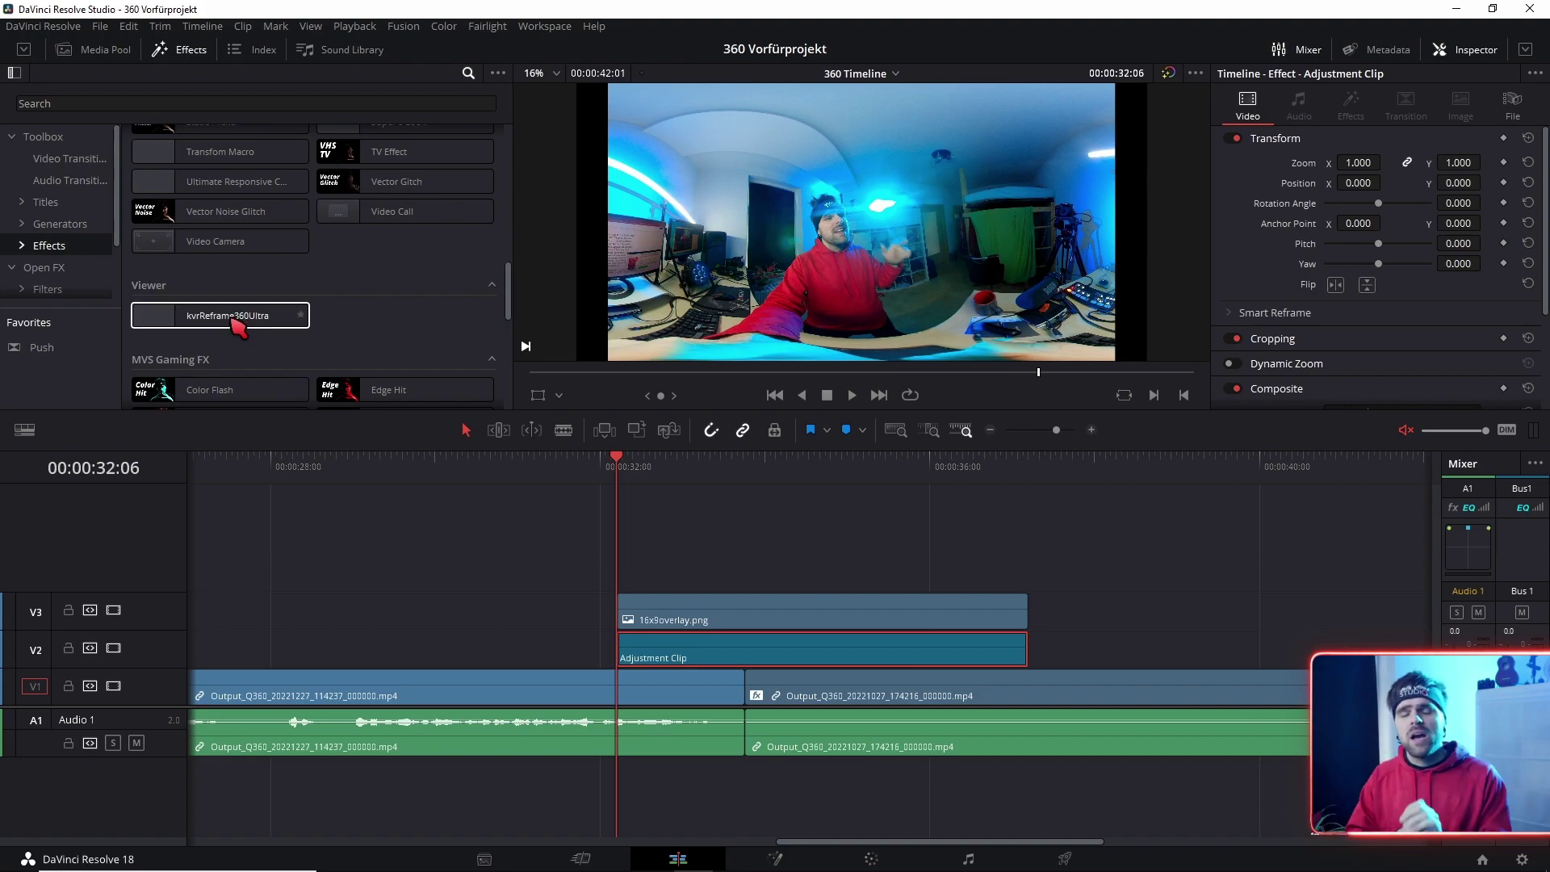
left_click_drag(234, 321, 700, 651)
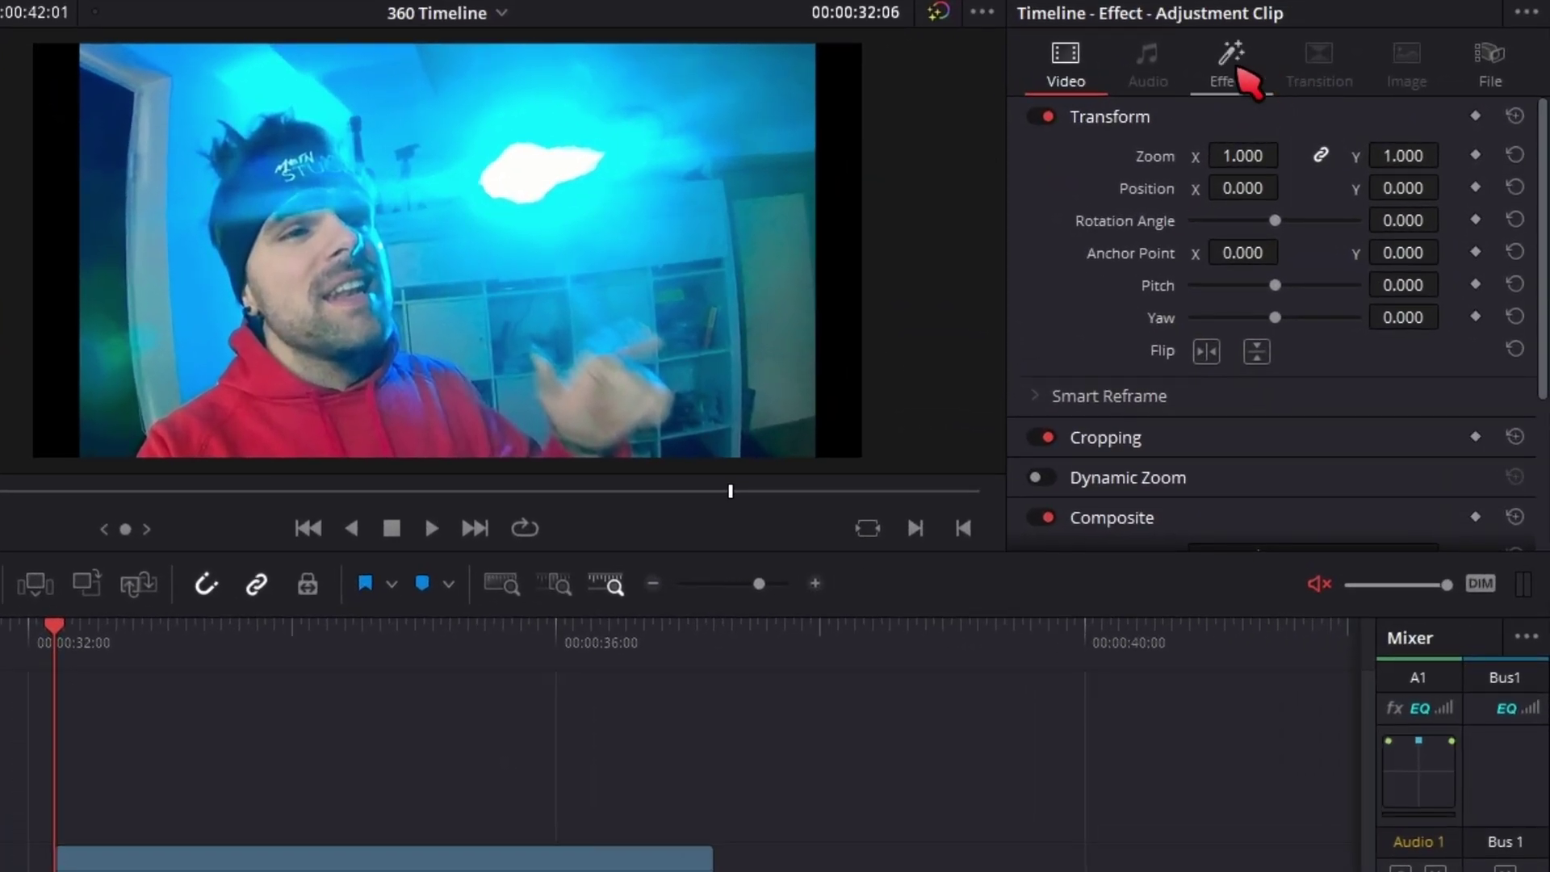
- Set kvrReframe360Ultra to Field Of View 0.745, Rectilinear Projection 1.0 and Pitch -11.7
left_click(1351, 105)
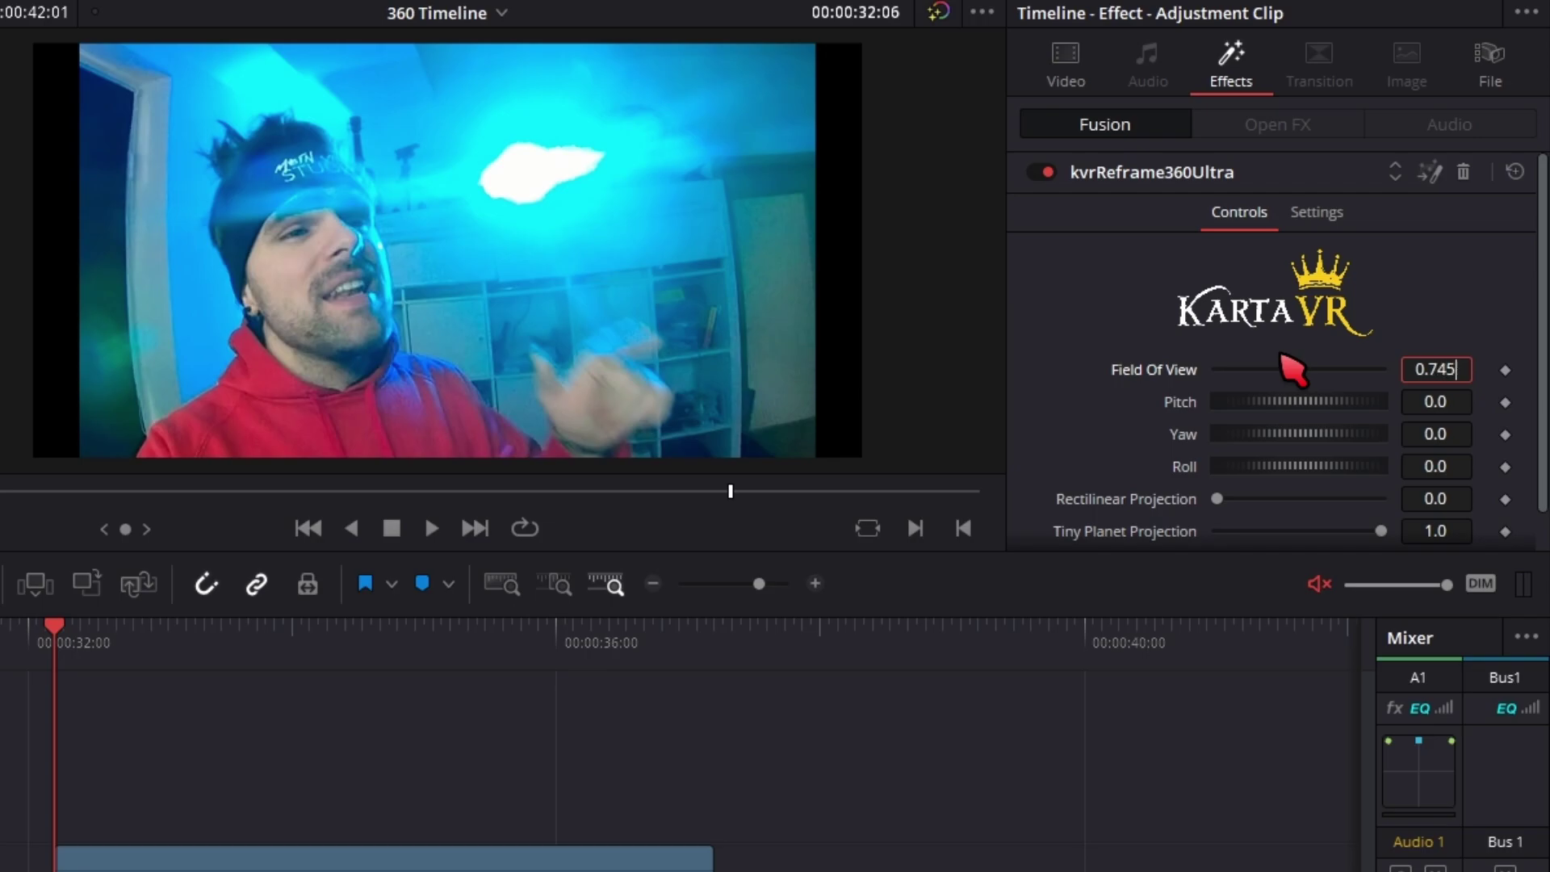
key("Tab")
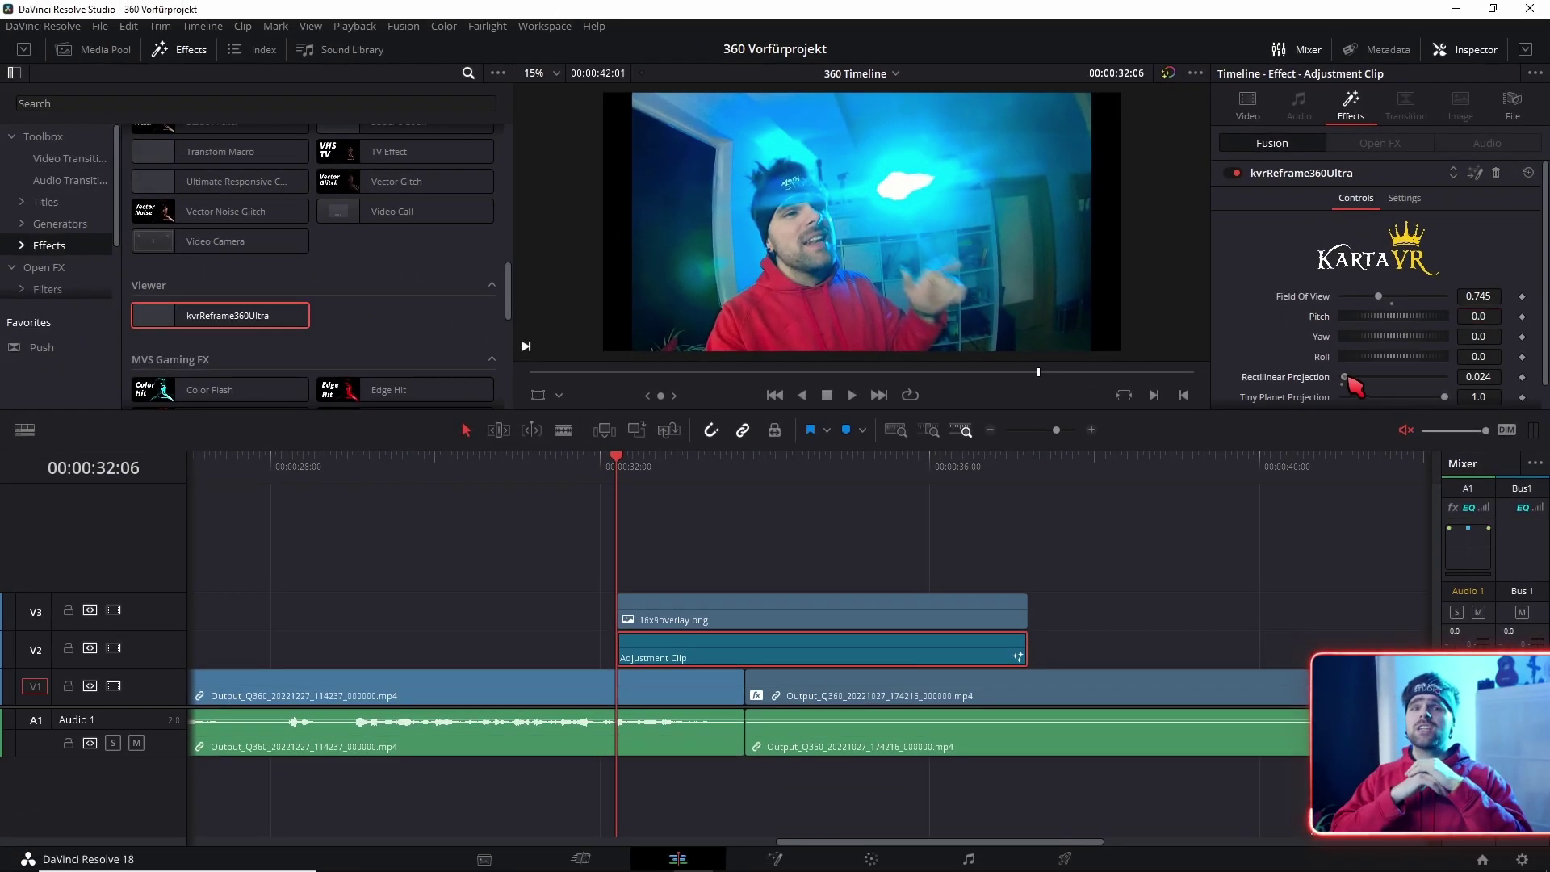
left_click_drag(1346, 377, 1445, 377)
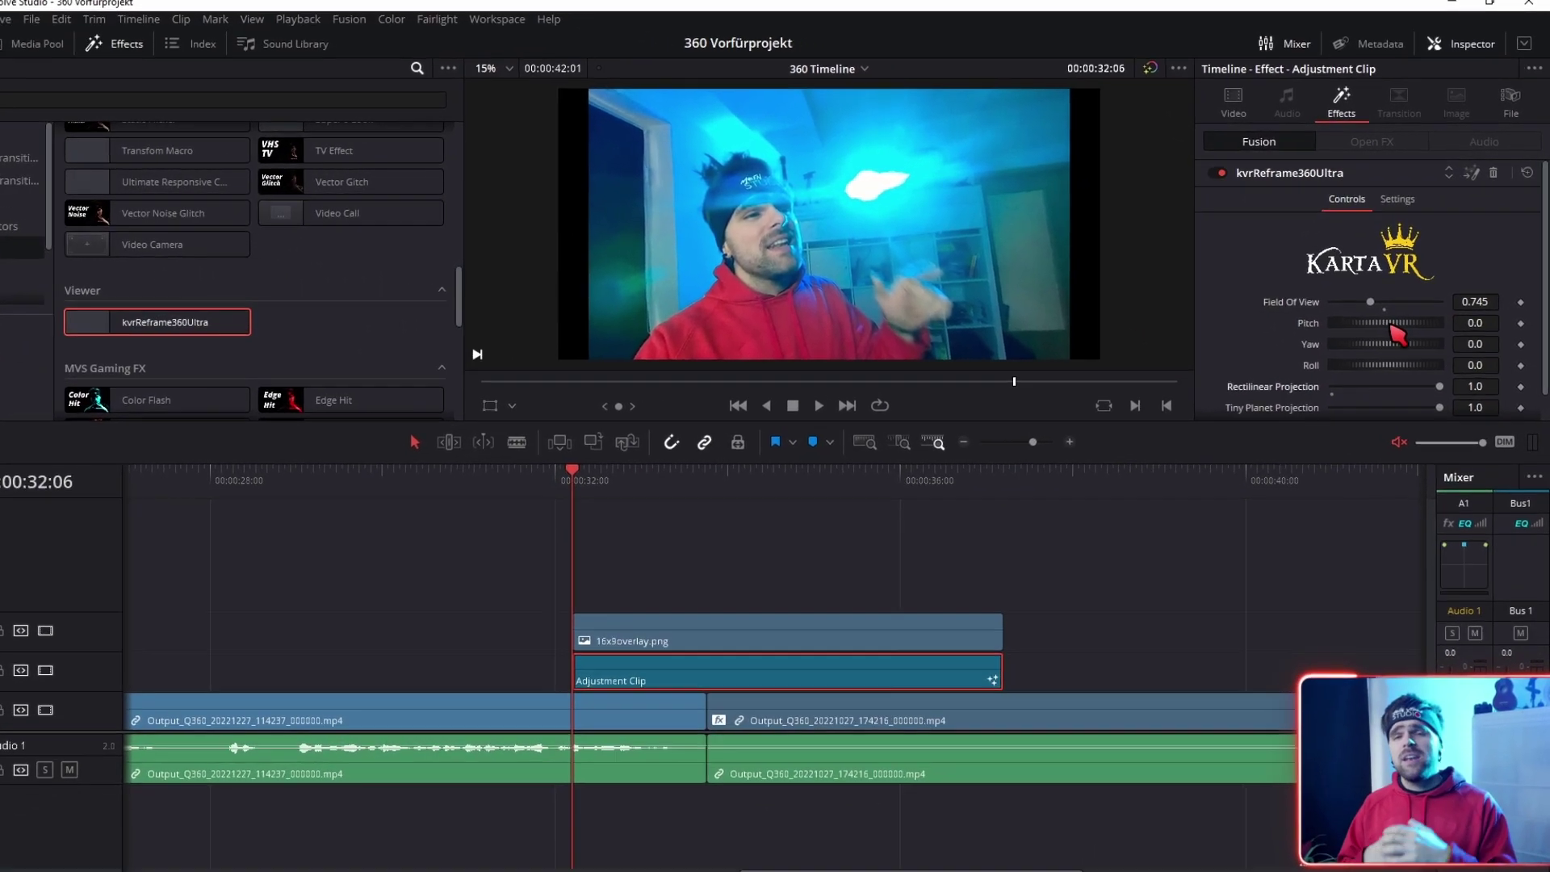
left_click_drag(1390, 318, 1383, 315)
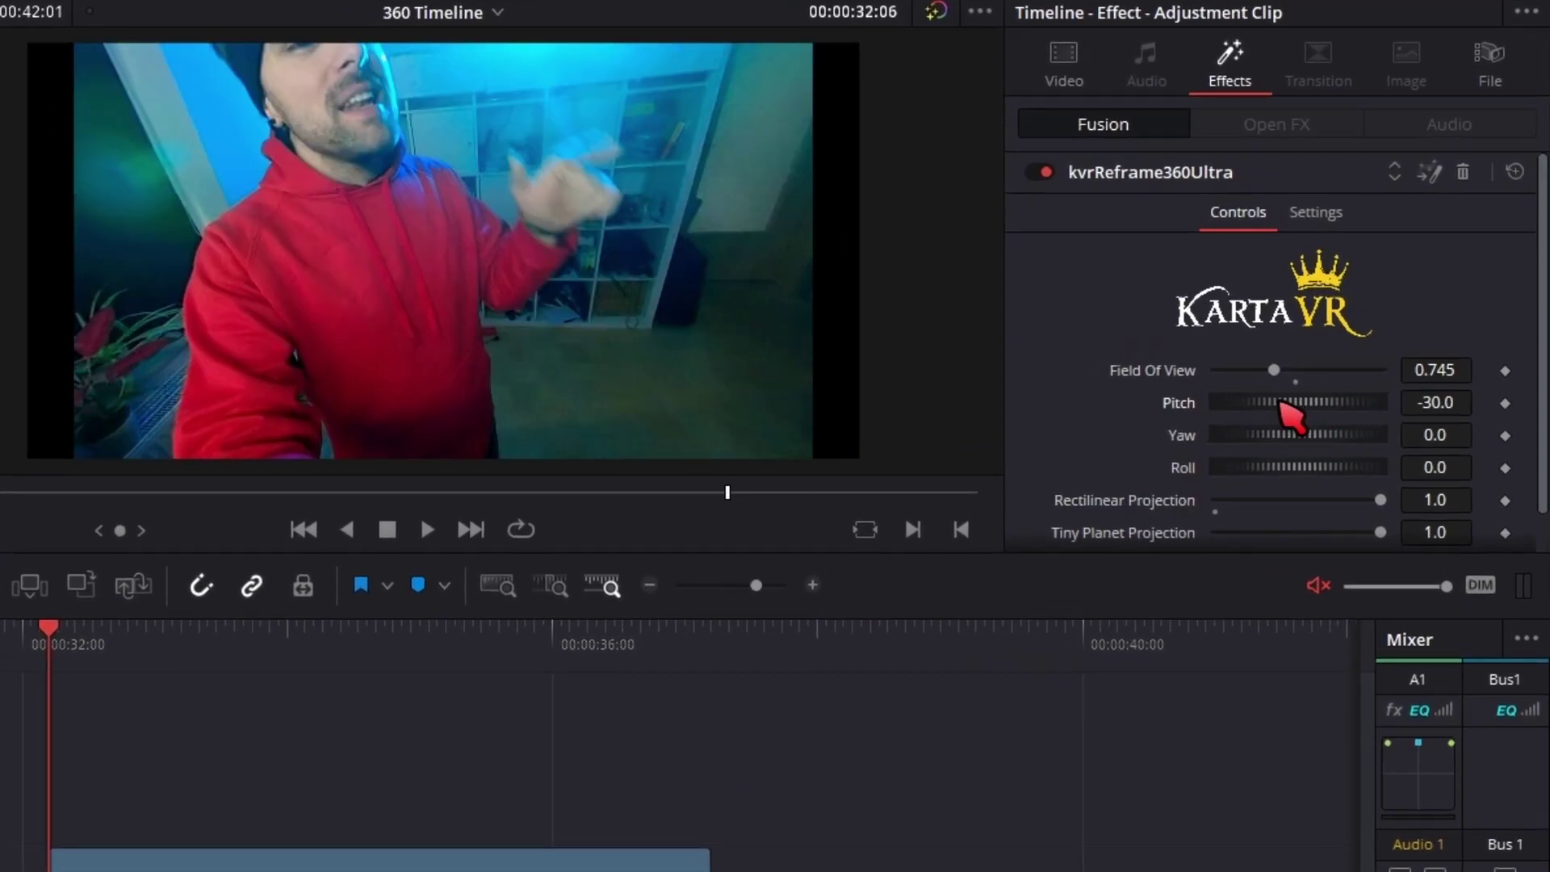
left_click_drag(1281, 403, 1305, 436)
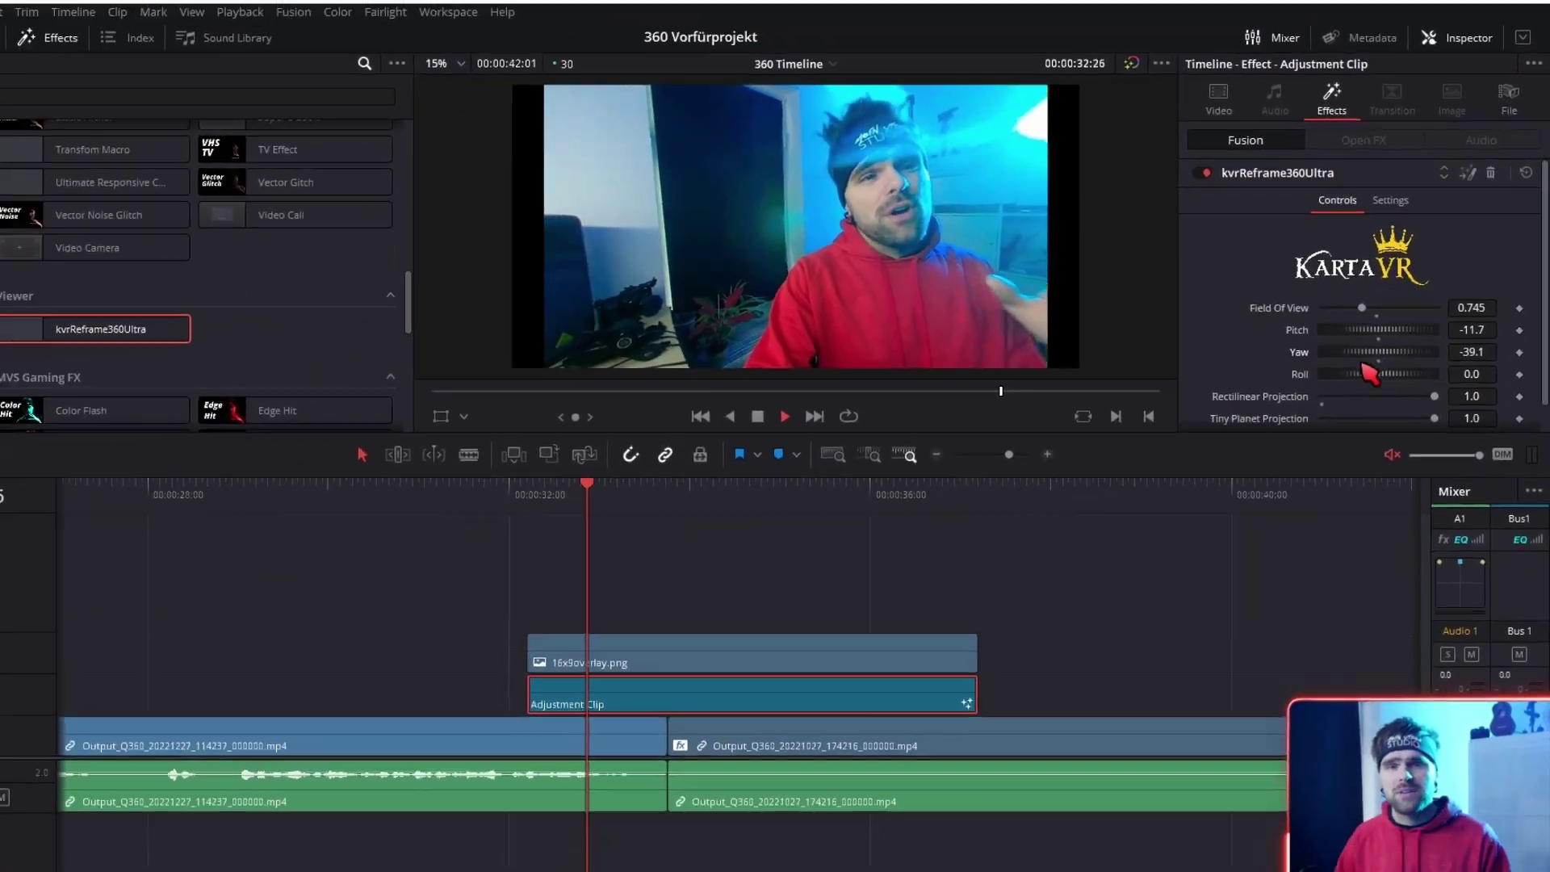
- Set Yaw to 20.9, preview the reframed shot, then delete the overlay and adjustment clips
left_click(473, 479)
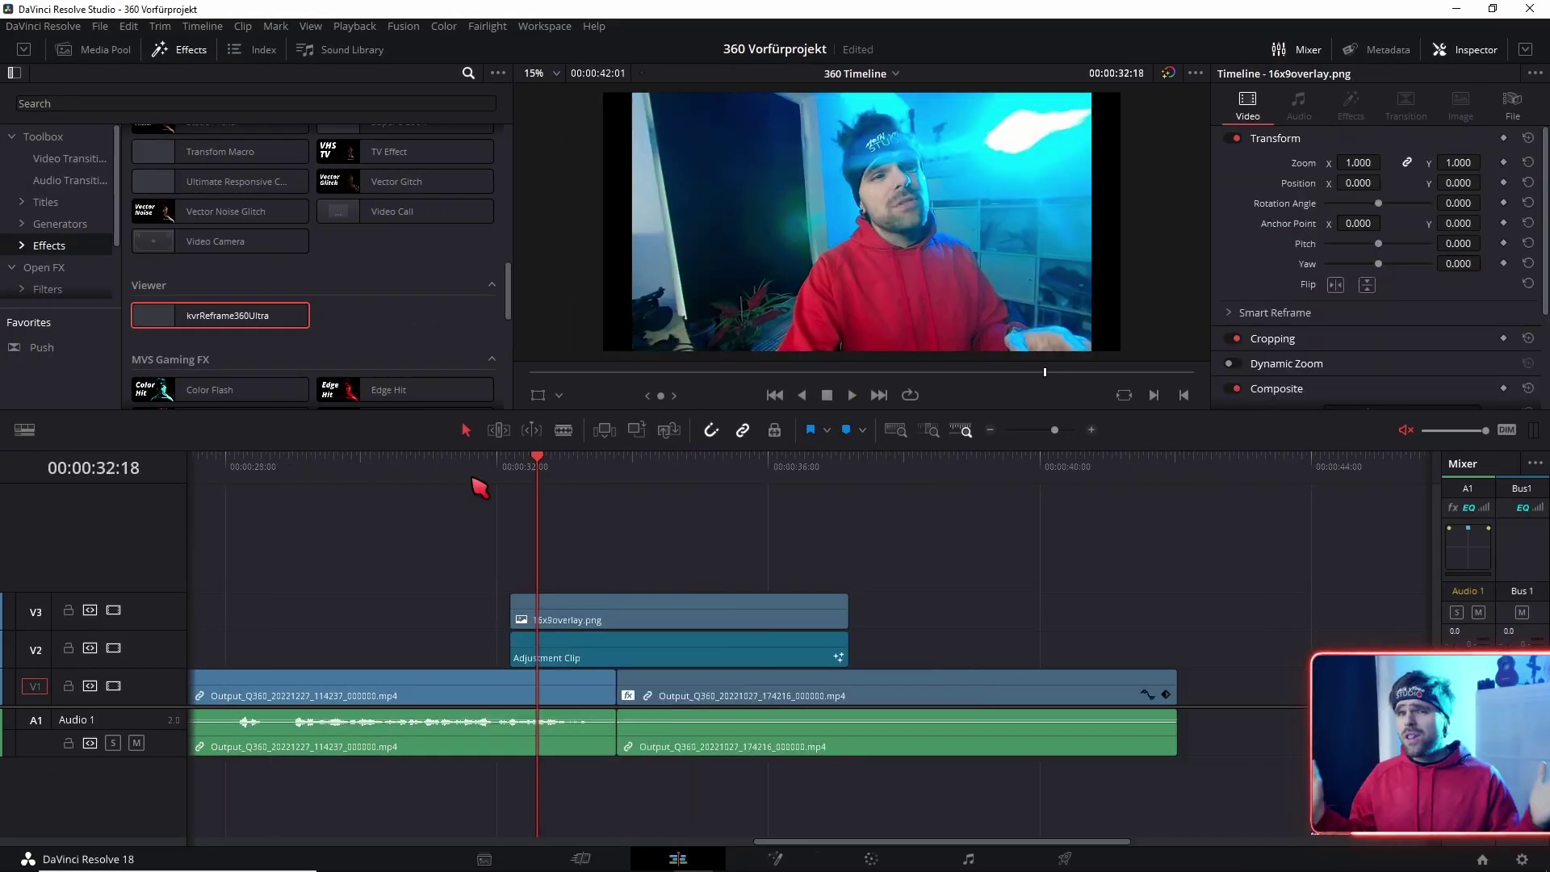
key("space")
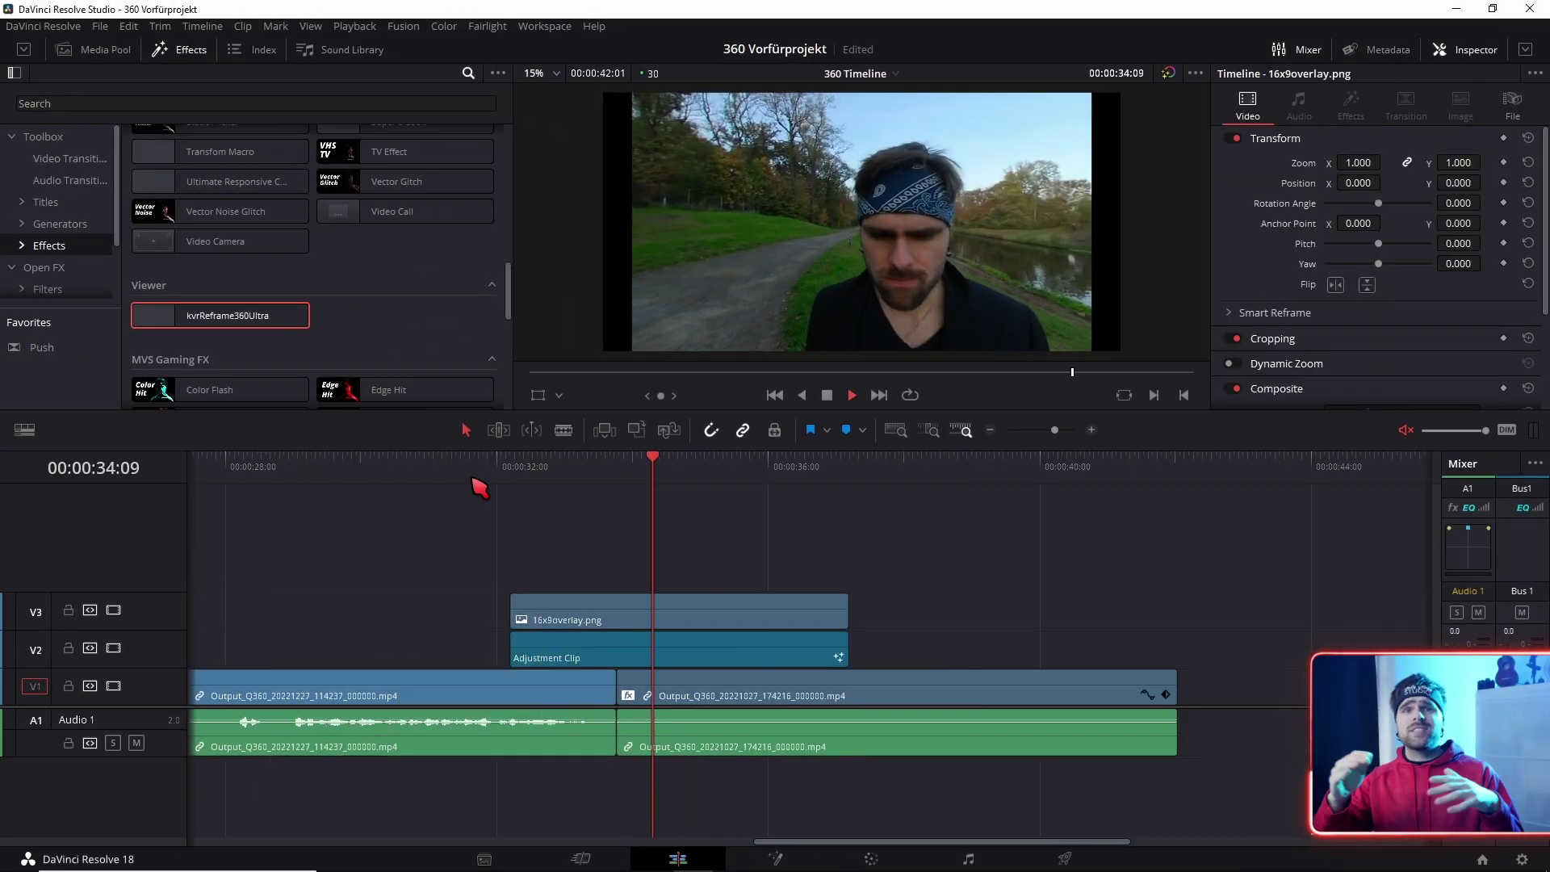
key("space")
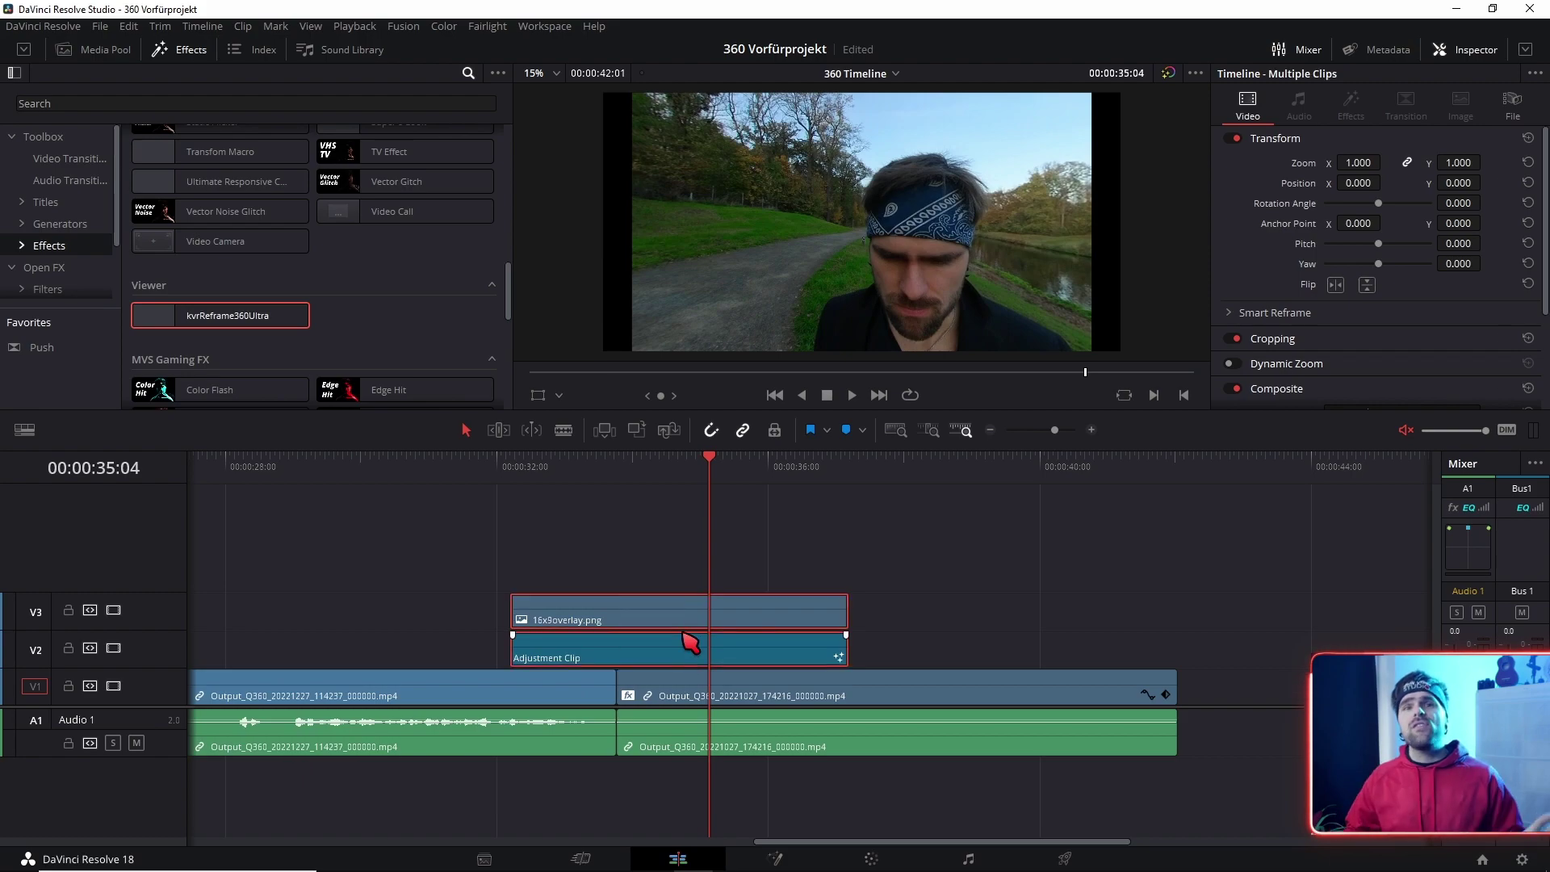
key("Delete")
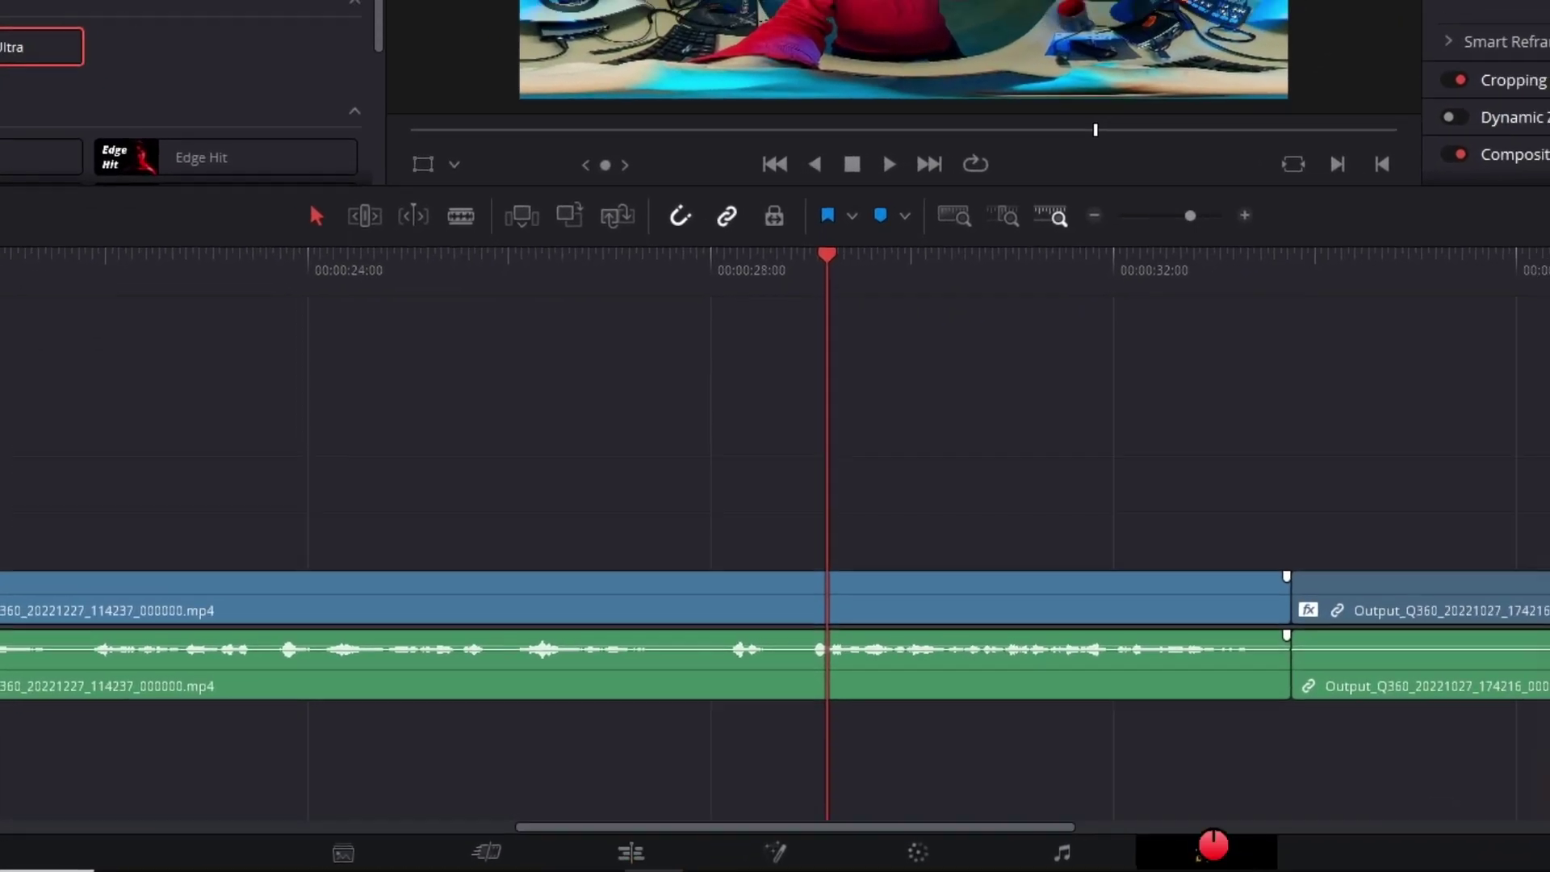
- On the Deliver page, name the render 'Sample 360 Cut' as QuickTime H.265, keeping Linear PCM audio
left_click(1211, 849)
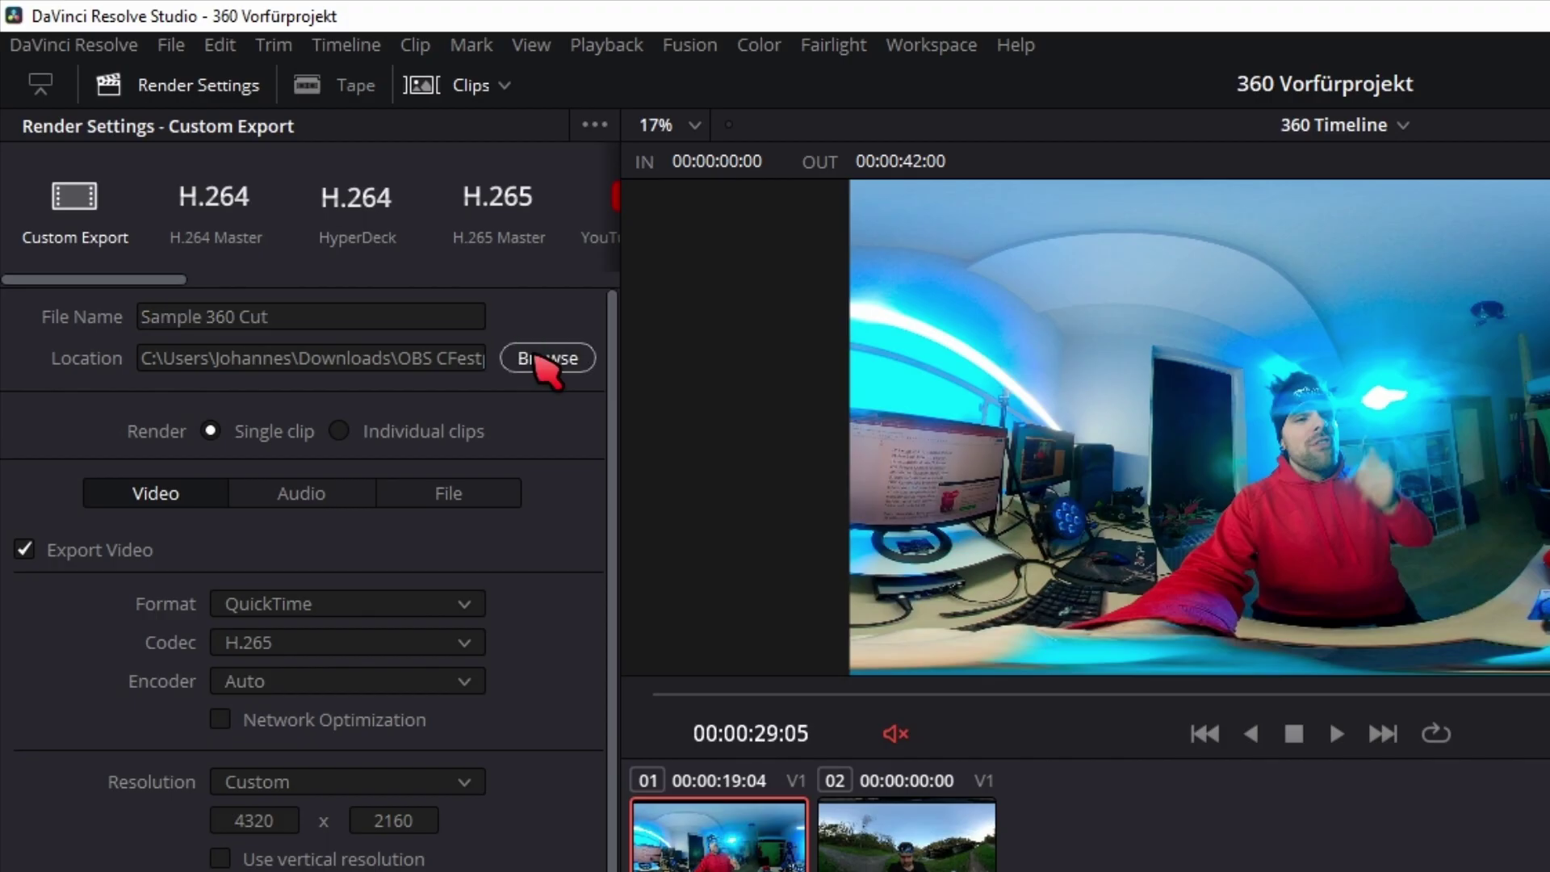
left_click(536, 358)
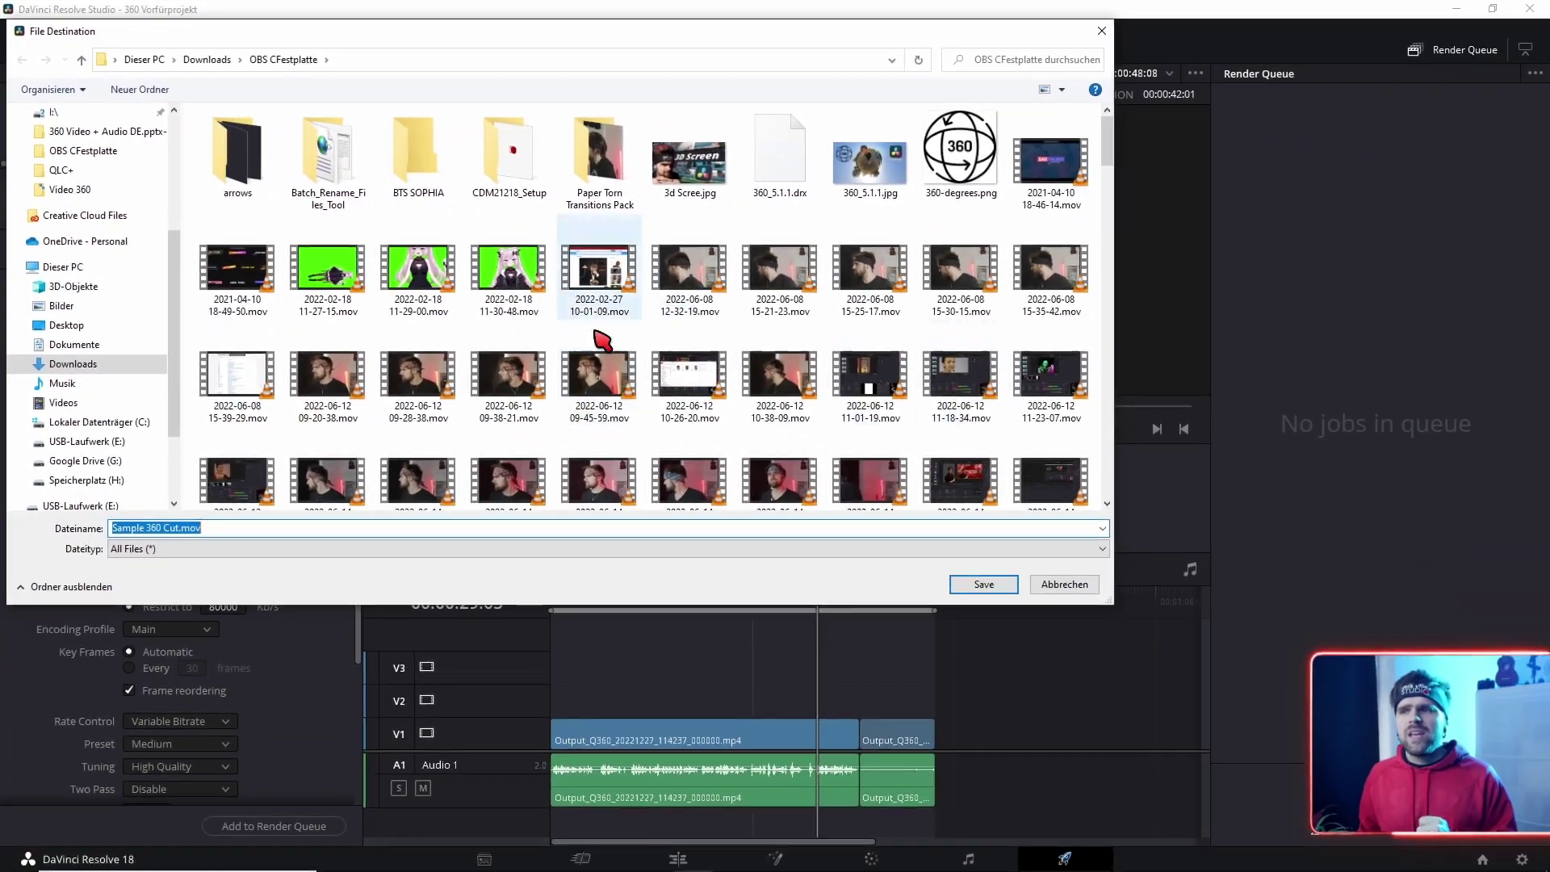
key("Return")
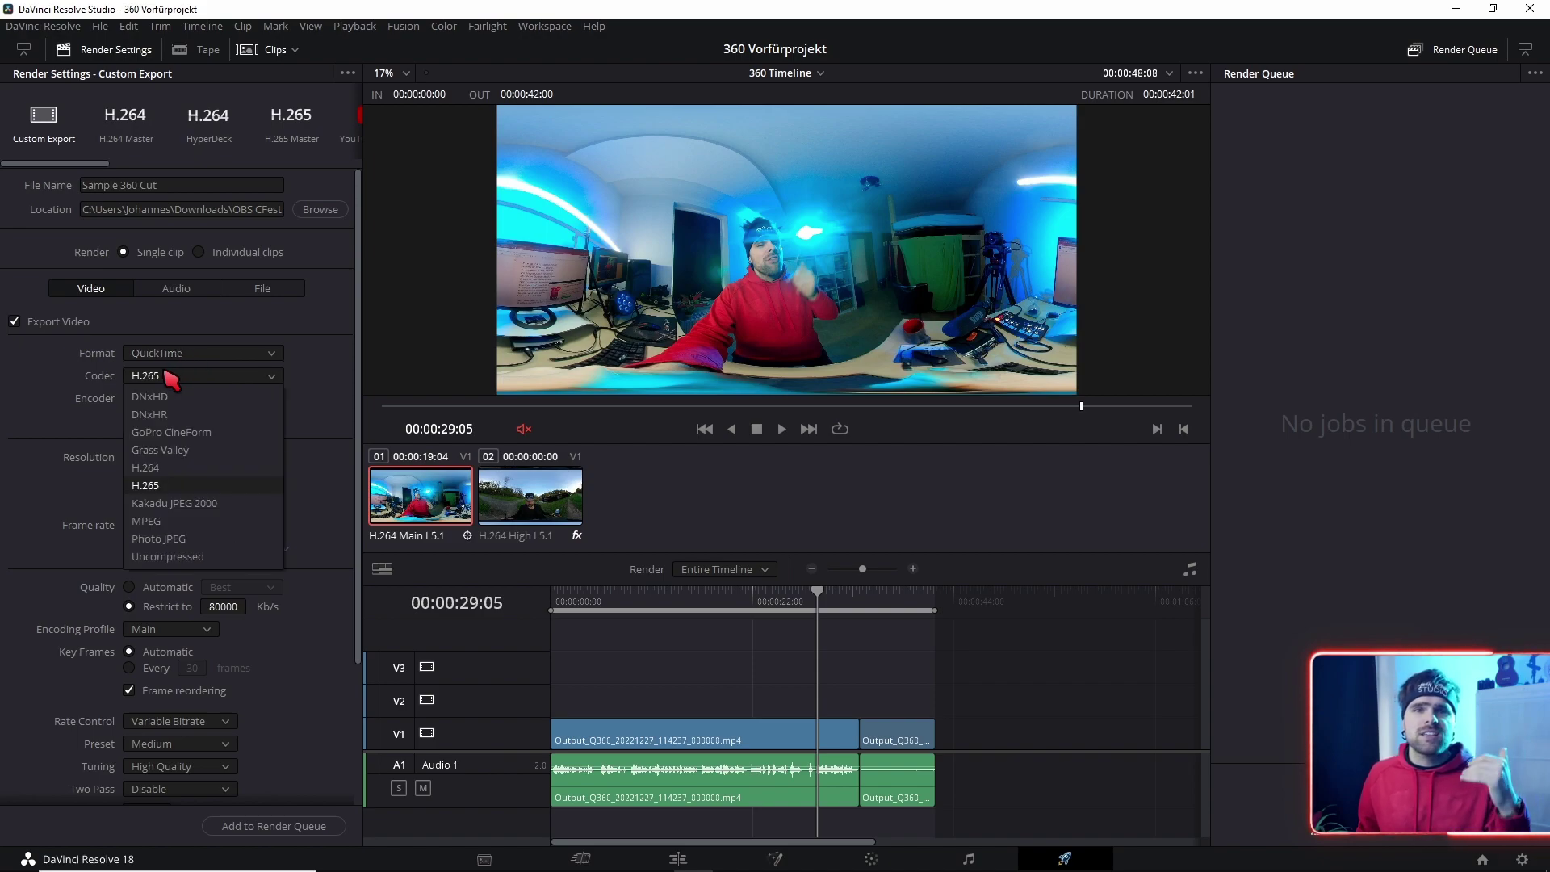
scroll(145, 398, "down", 2)
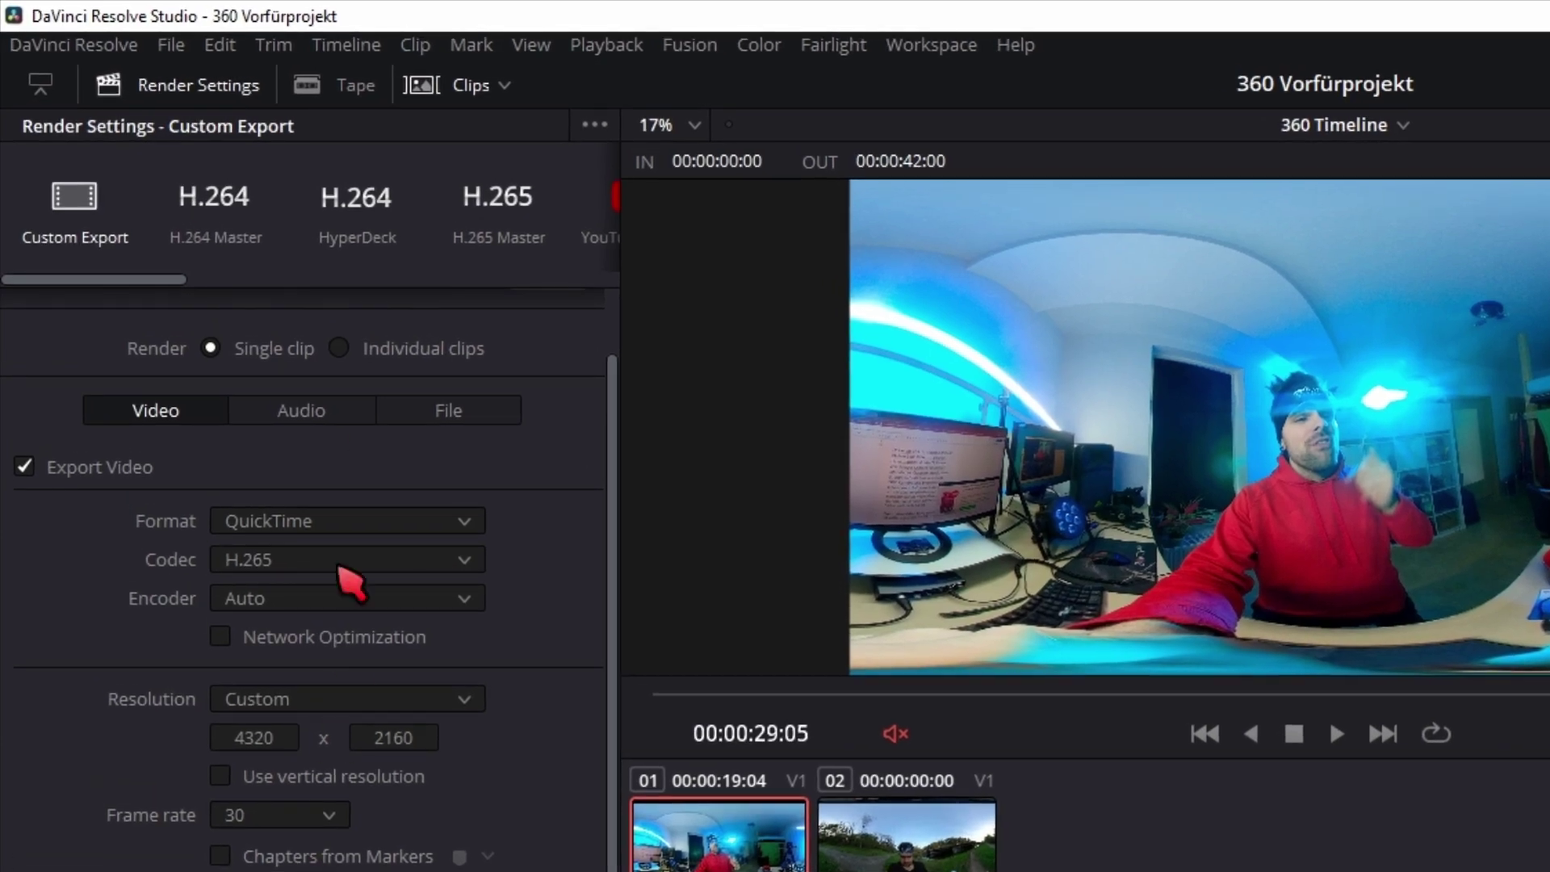
left_click(311, 416)
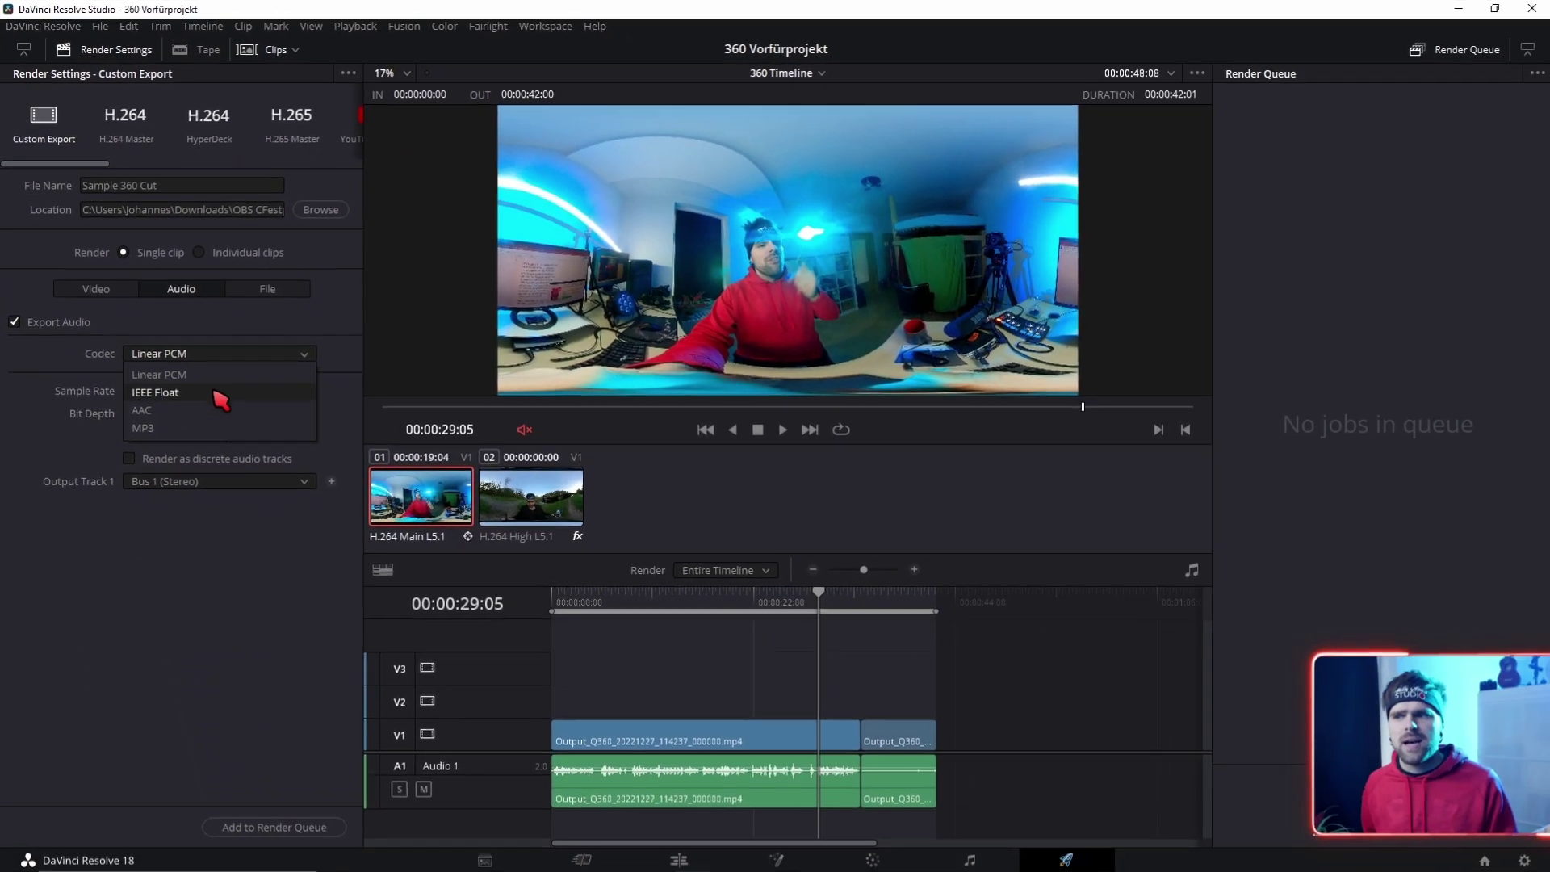
left_click(274, 818)
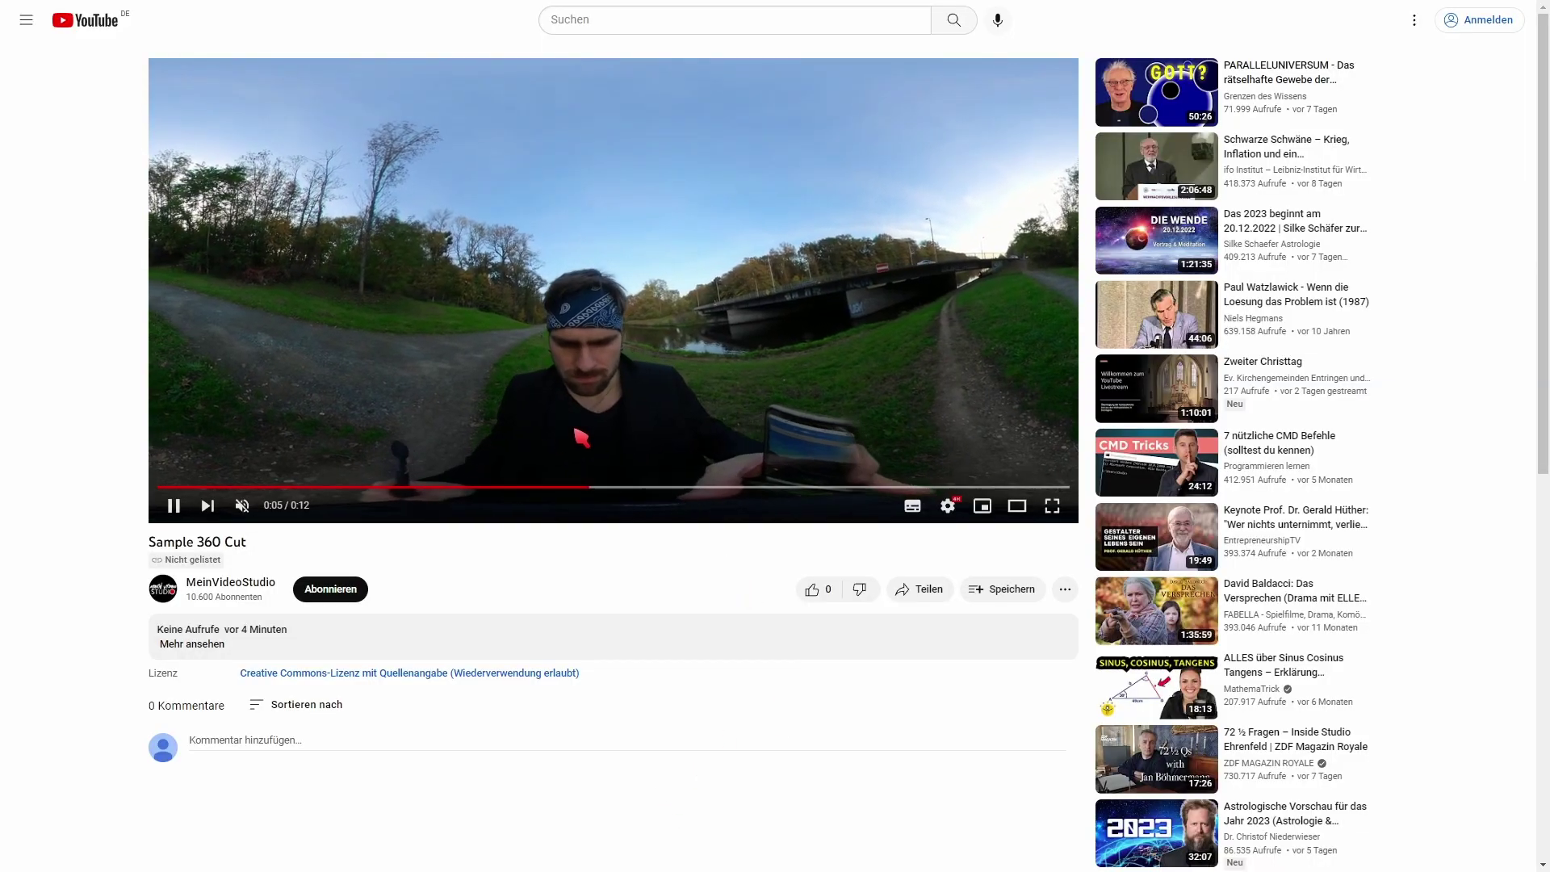
- Pause the uploaded Sample 360 Cut video on YouTube at 0:07
left_click(326, 356)
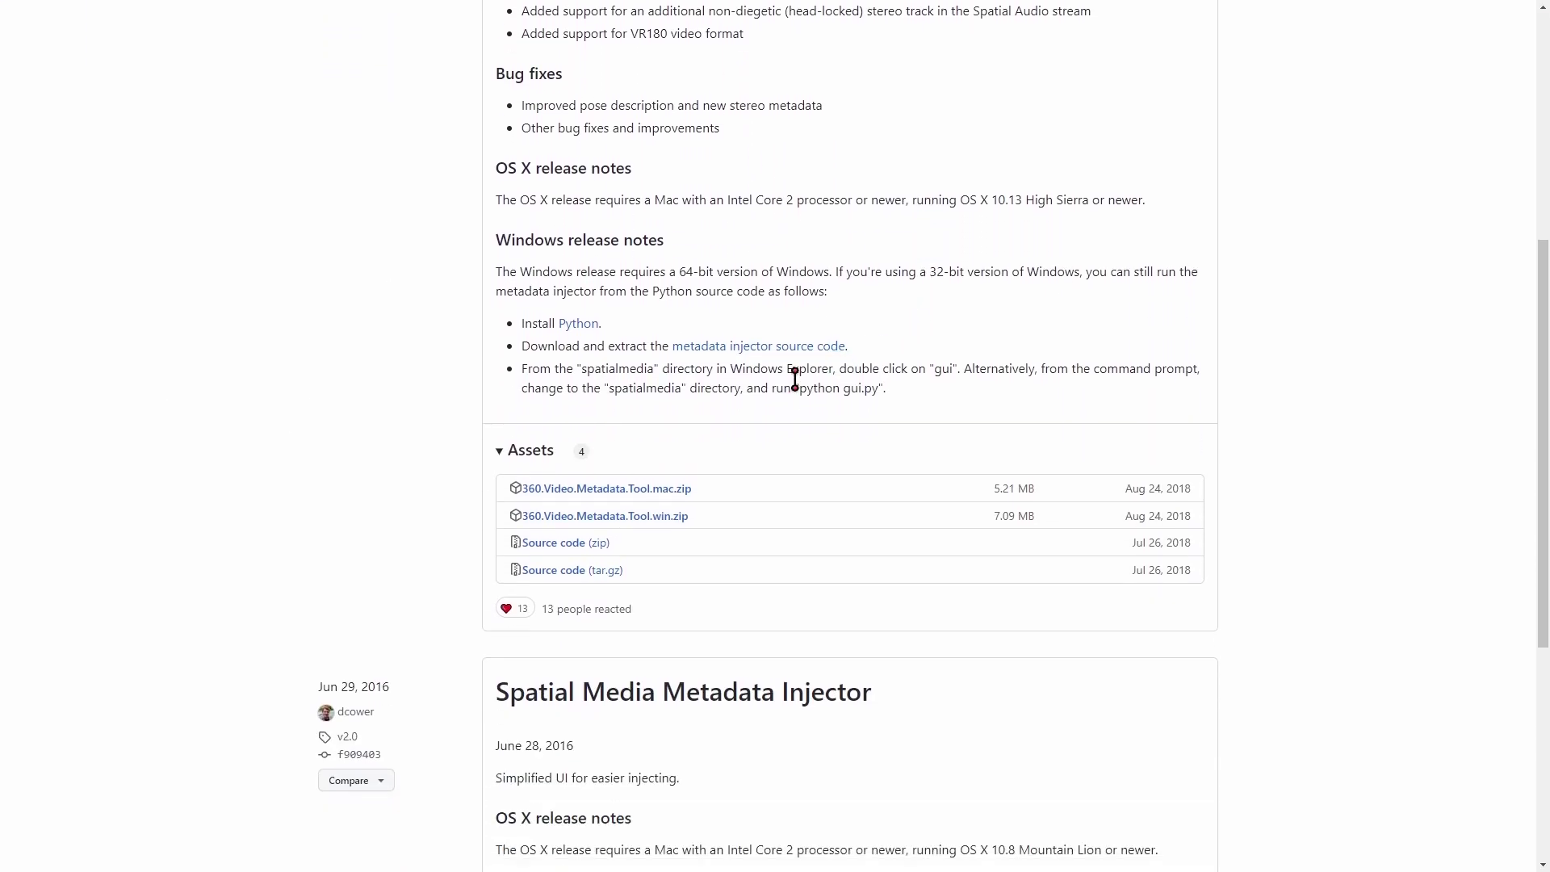
- Download and extract 360.Video.Metadata.Tool.win.zip, then launch Spatial Media Metadata Injector.exe
left_click(612, 516)
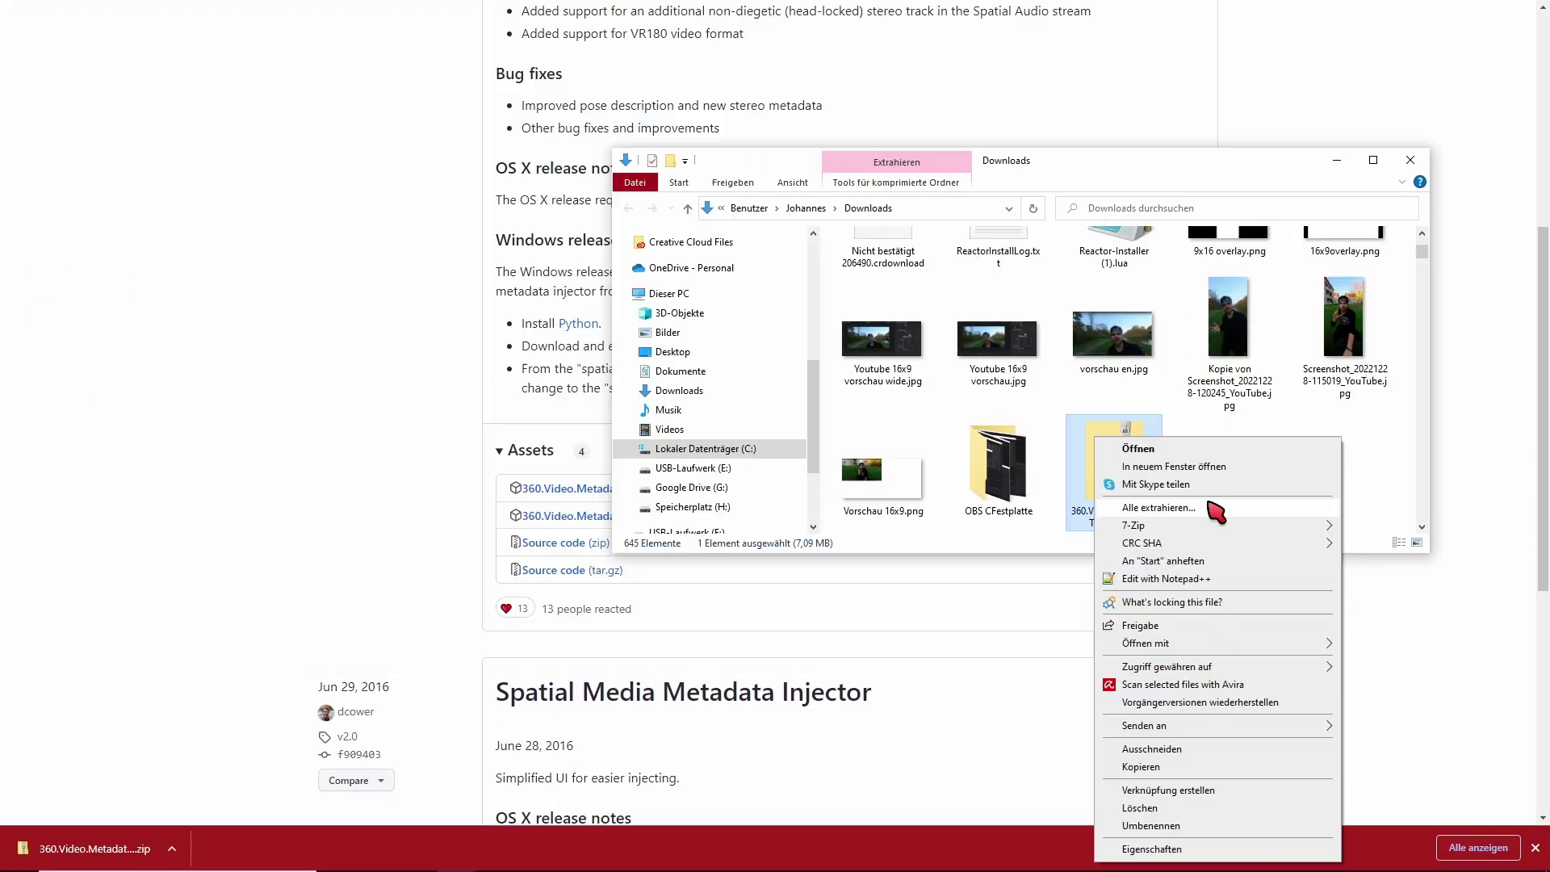
left_click(1217, 512)
left_click(868, 599)
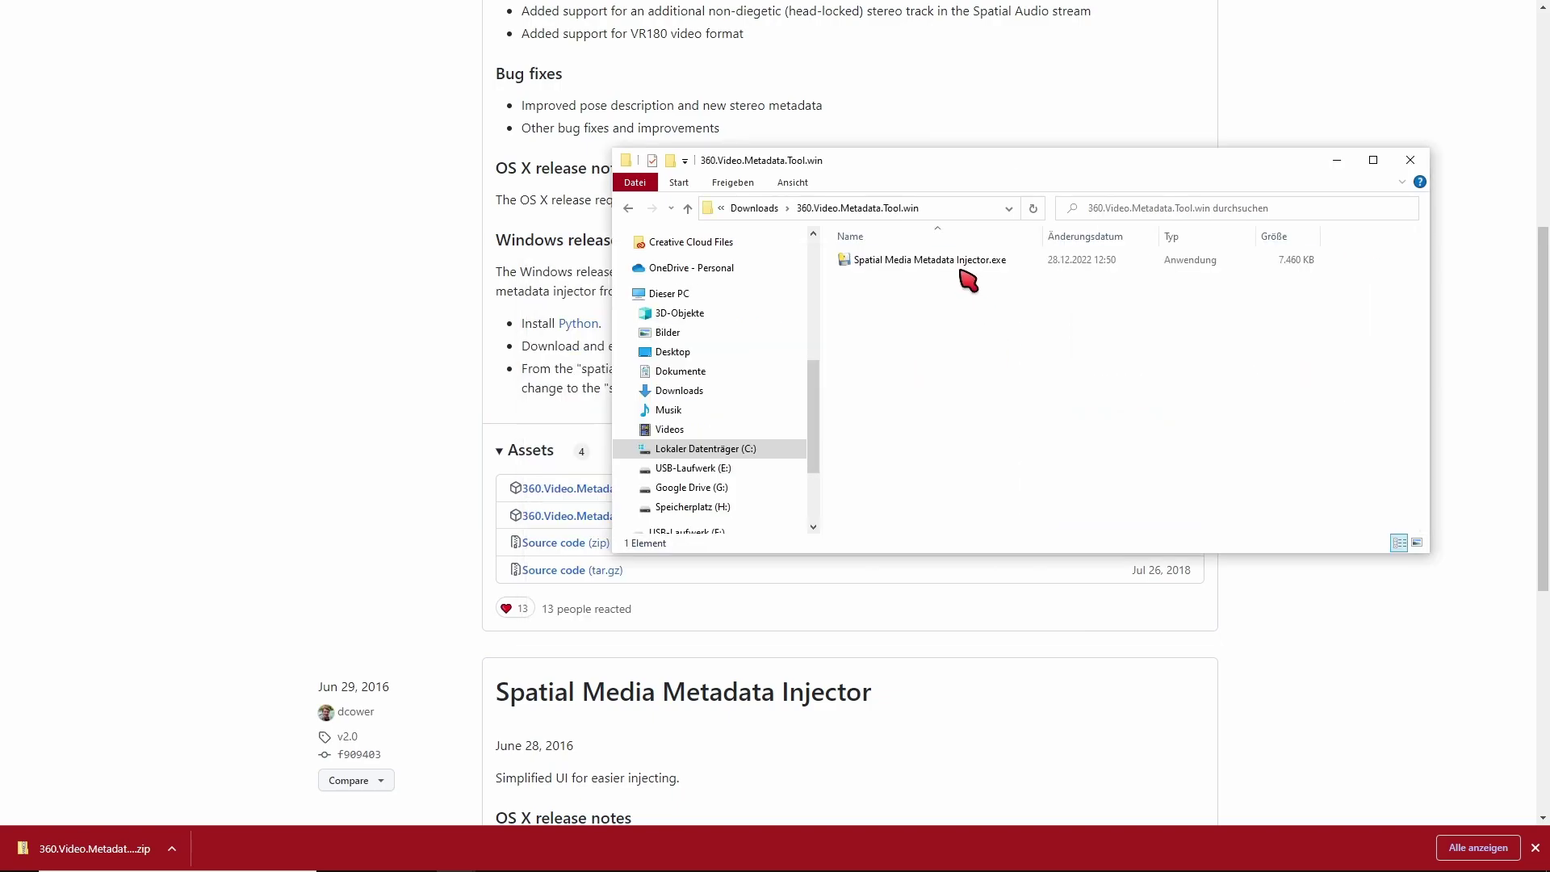
double_click(955, 260)
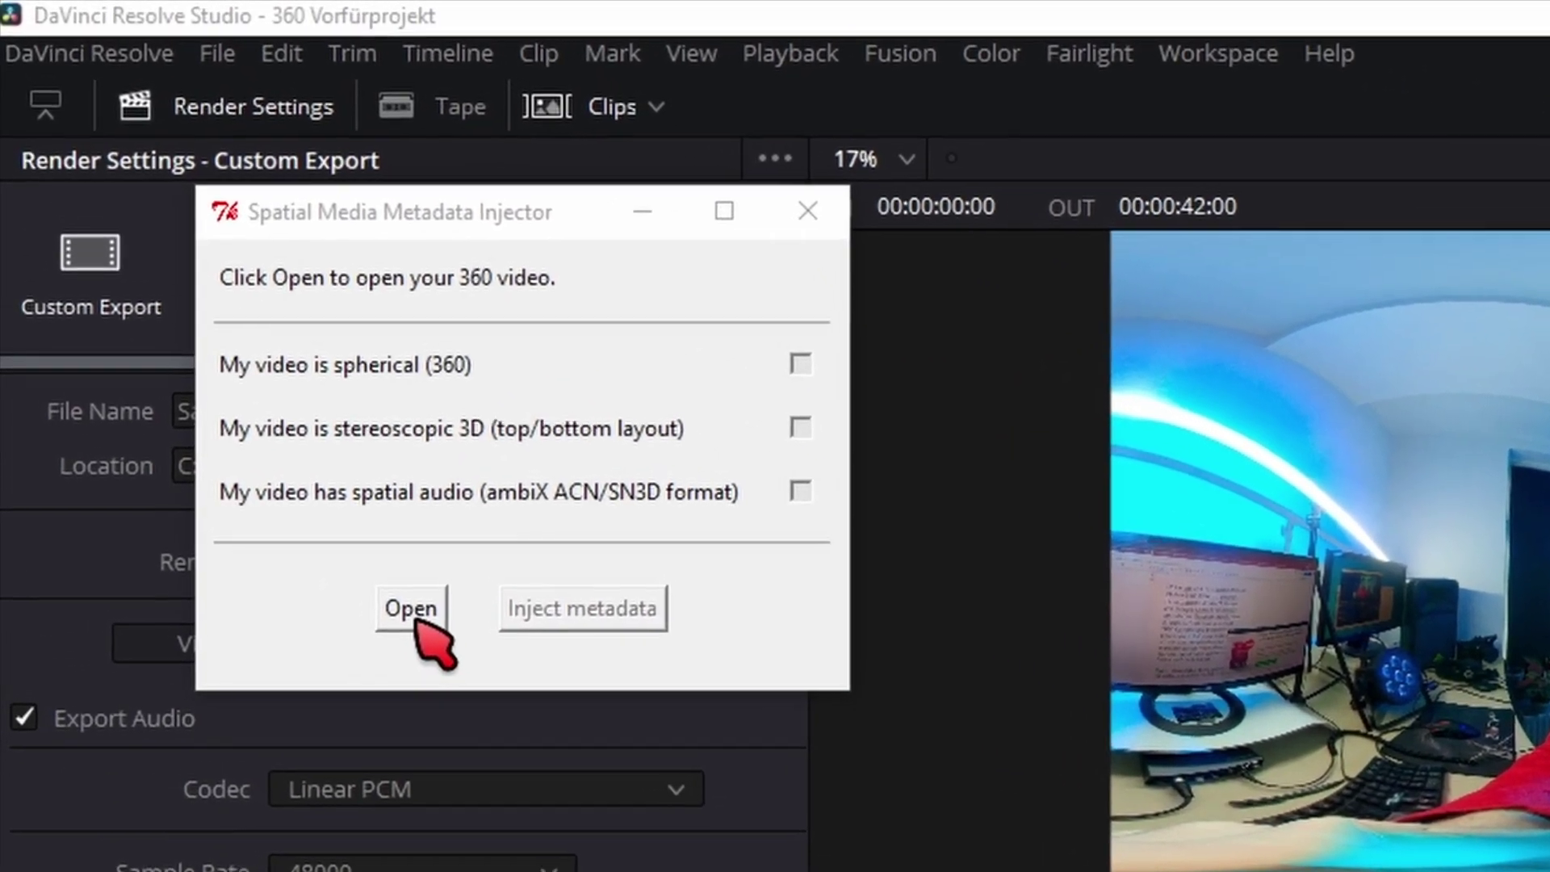
- Load Sample 360 Cut.mov, inject spherical metadata and save it as Sample 360 Cut_injected.mov
left_click(415, 620)
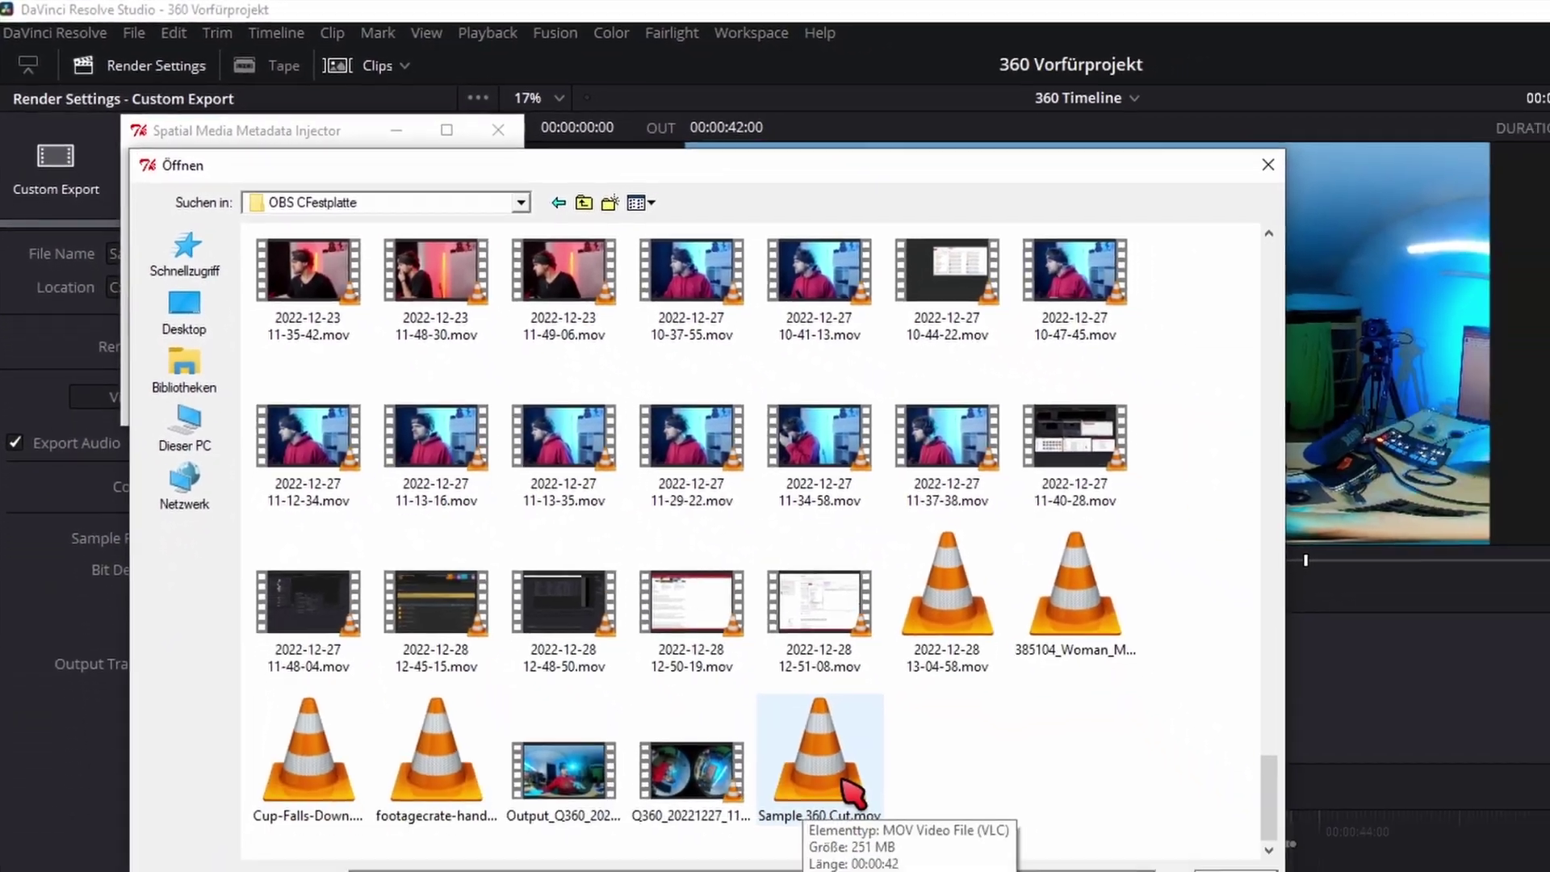
left_click(807, 771)
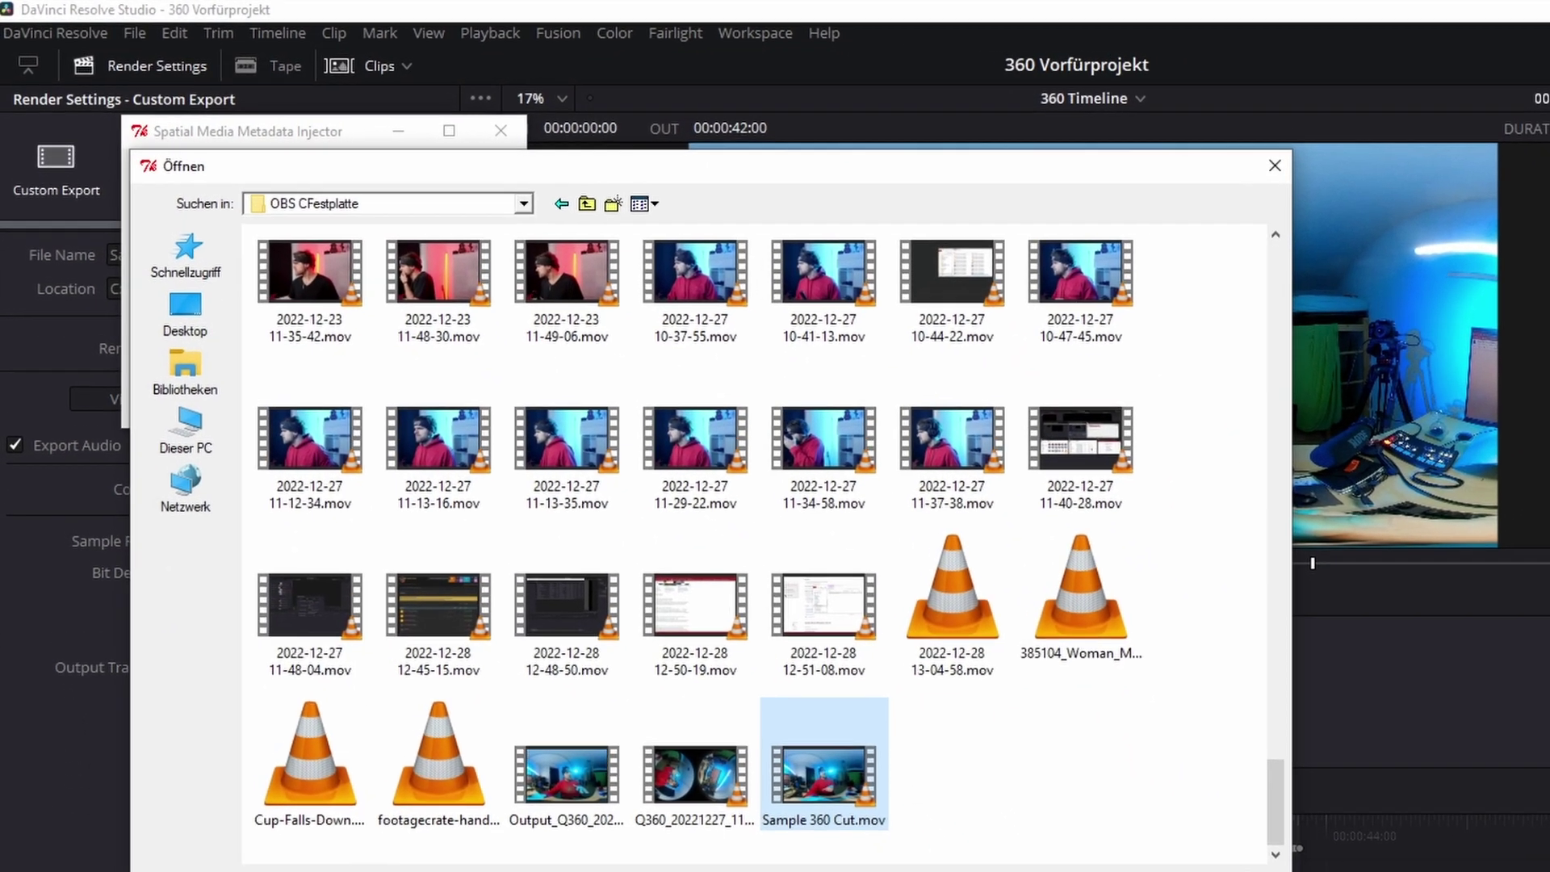
left_click(1183, 845)
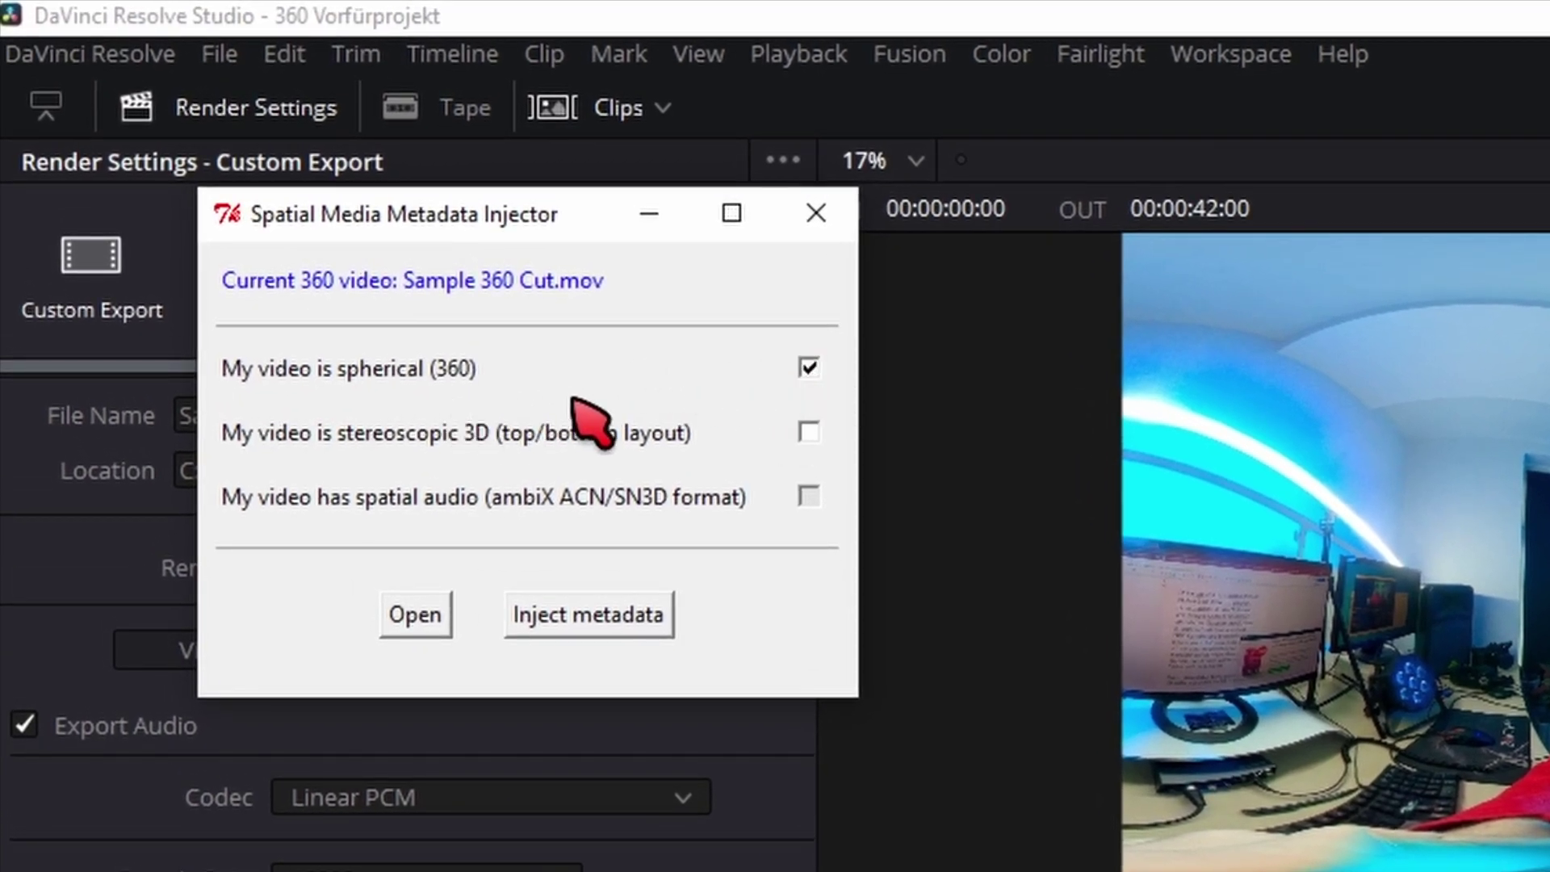
left_click(597, 622)
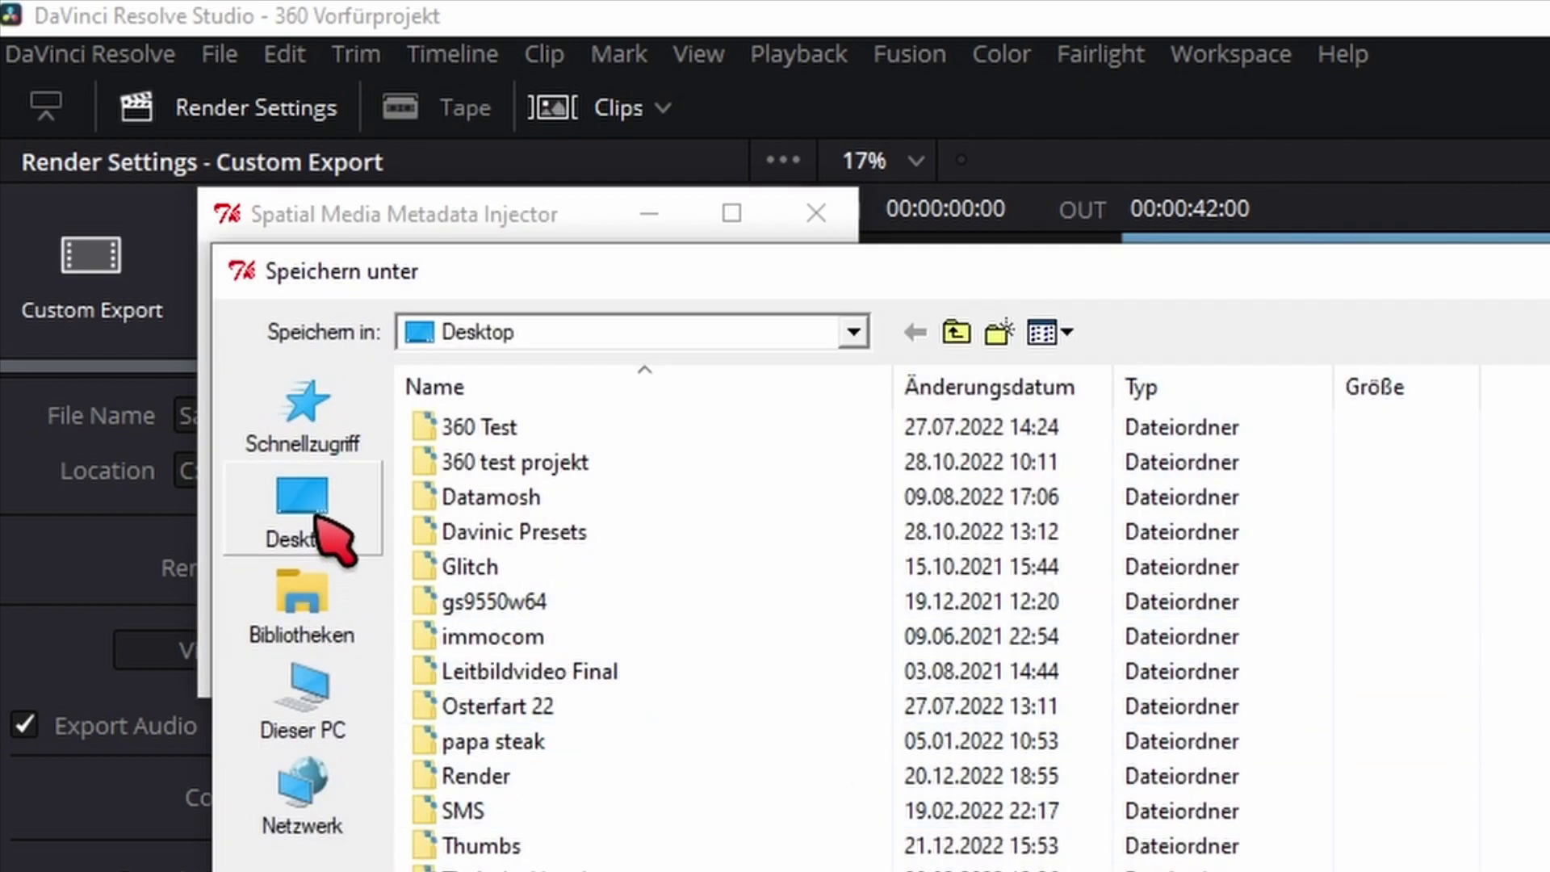
key("Return")
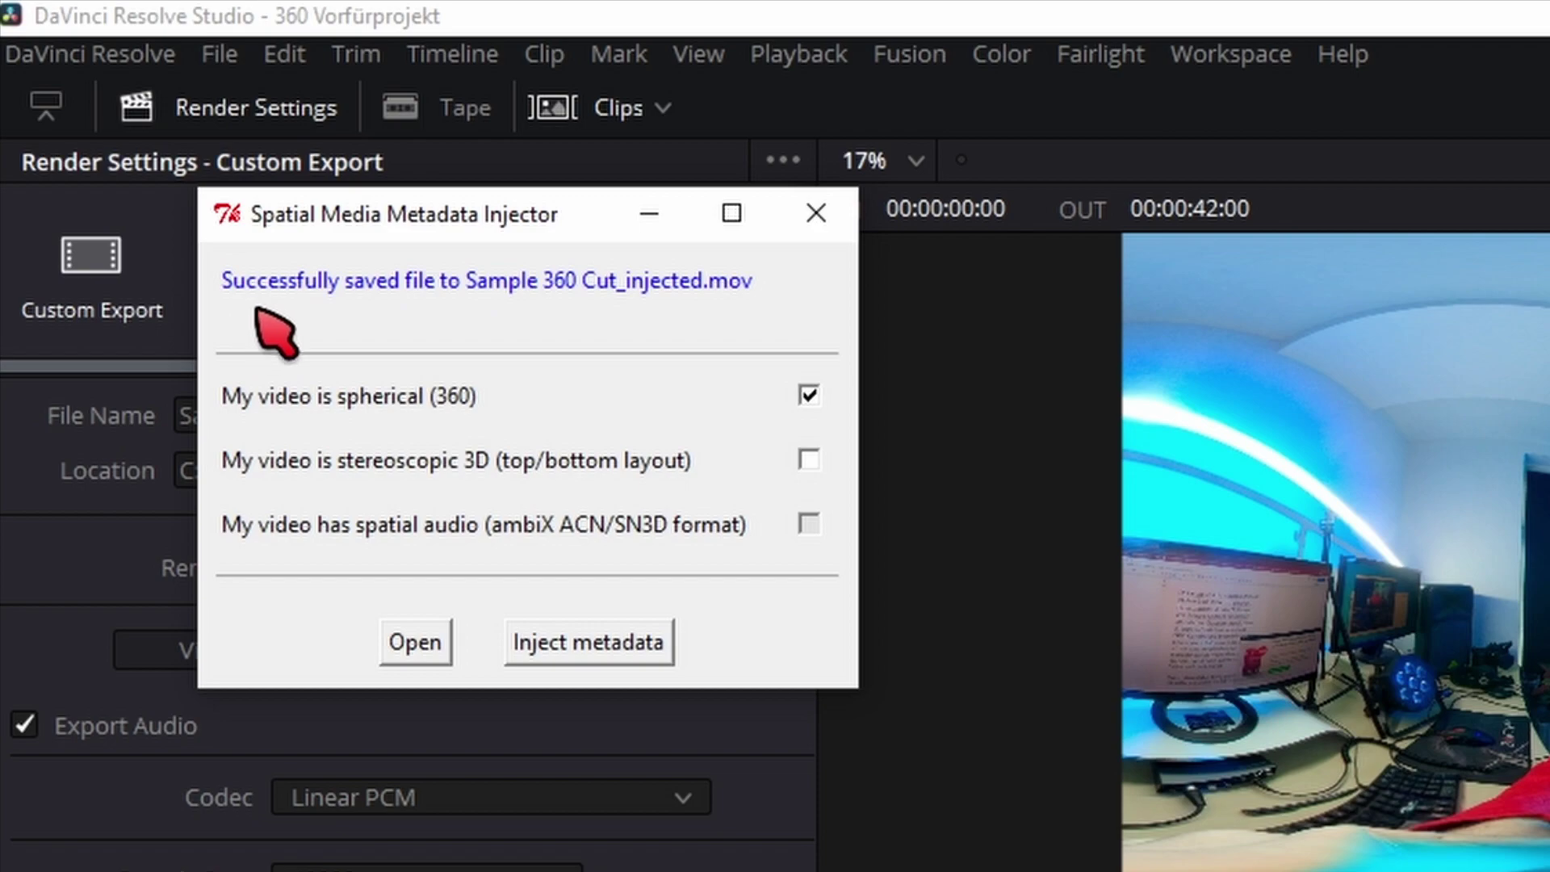